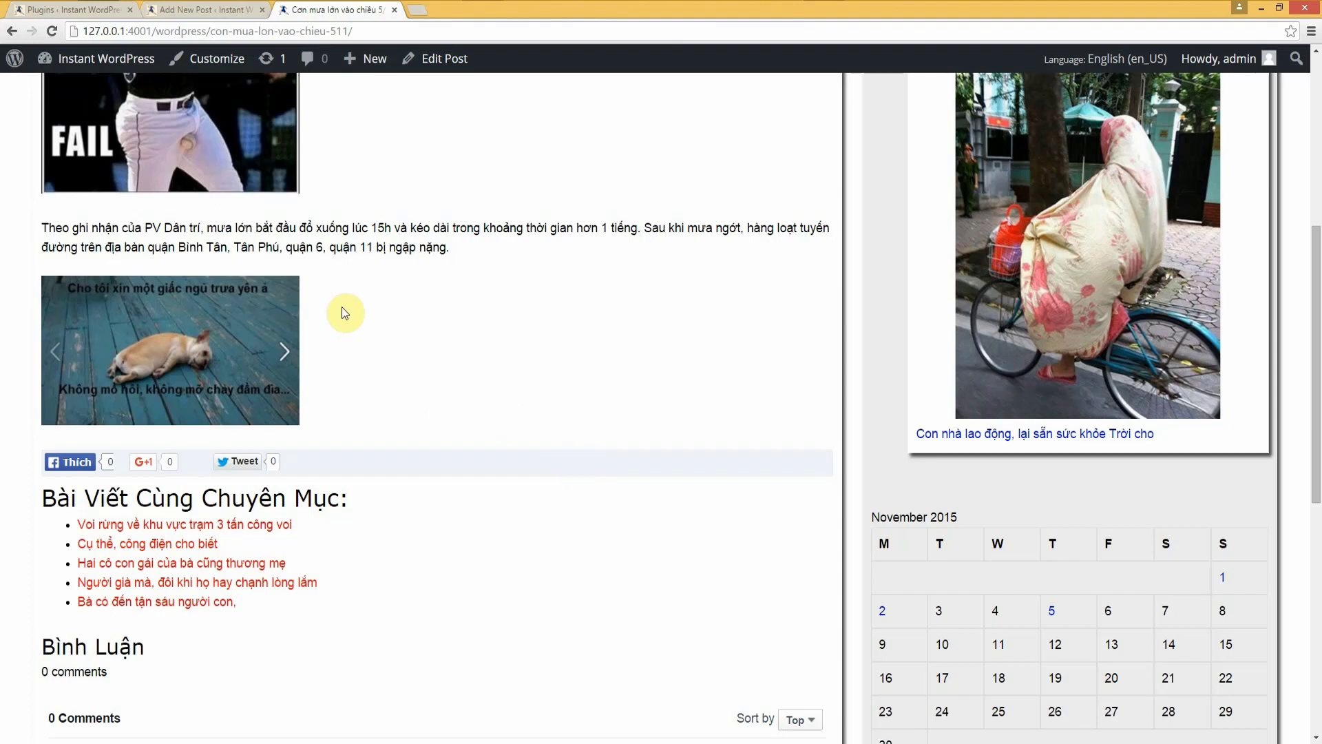
Return to the installed plugins list and activate the All In One SEO Pack plugin.
{"action": "left_click", "coordinate": [90, 11]}
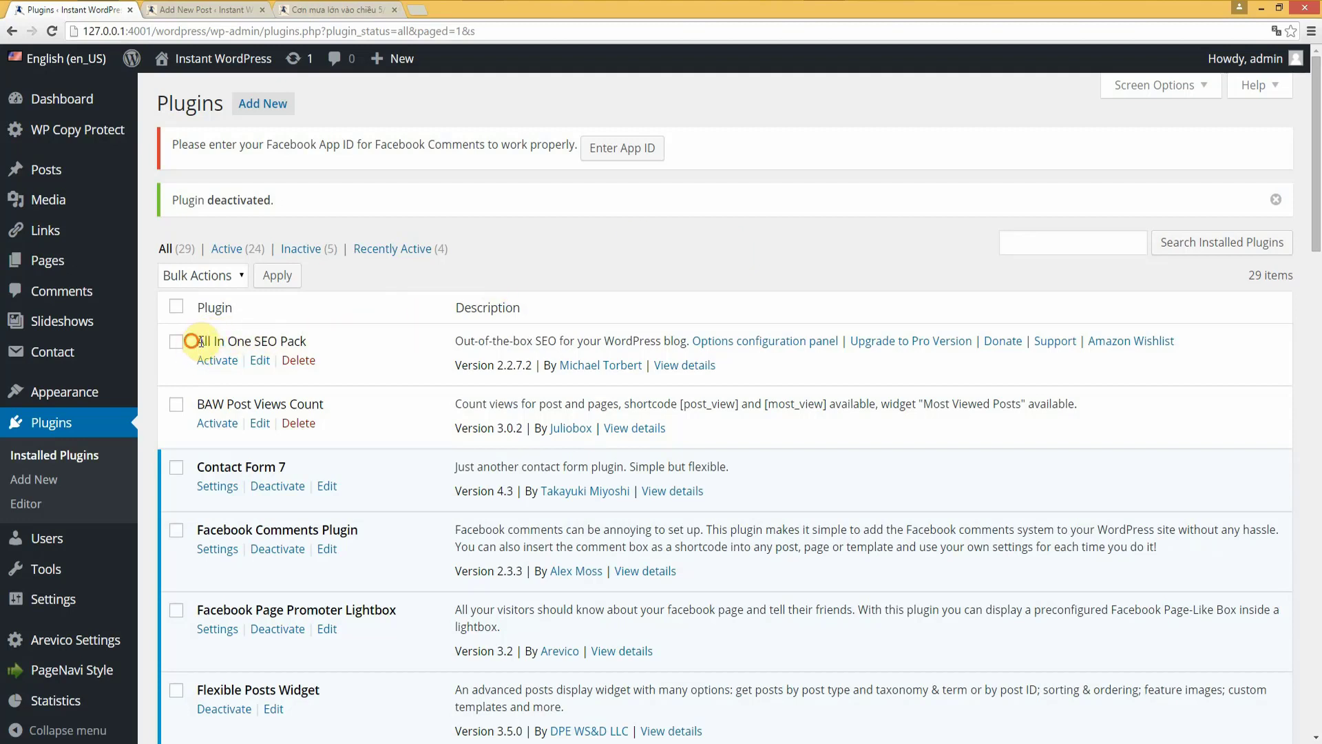
{"action": "left_click_drag", "start_coordinate": [193, 341], "coordinate": [311, 338]}
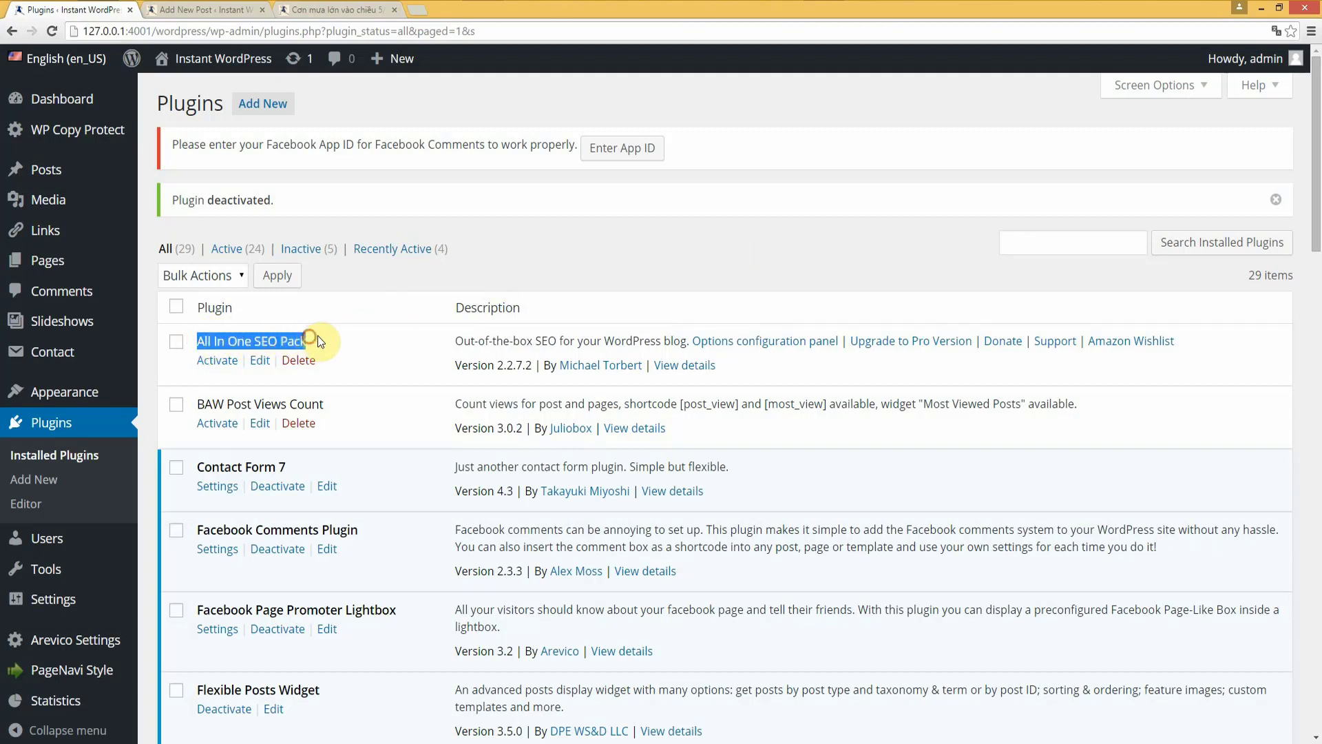
{"action": "double_click", "coordinate": [293, 341]}
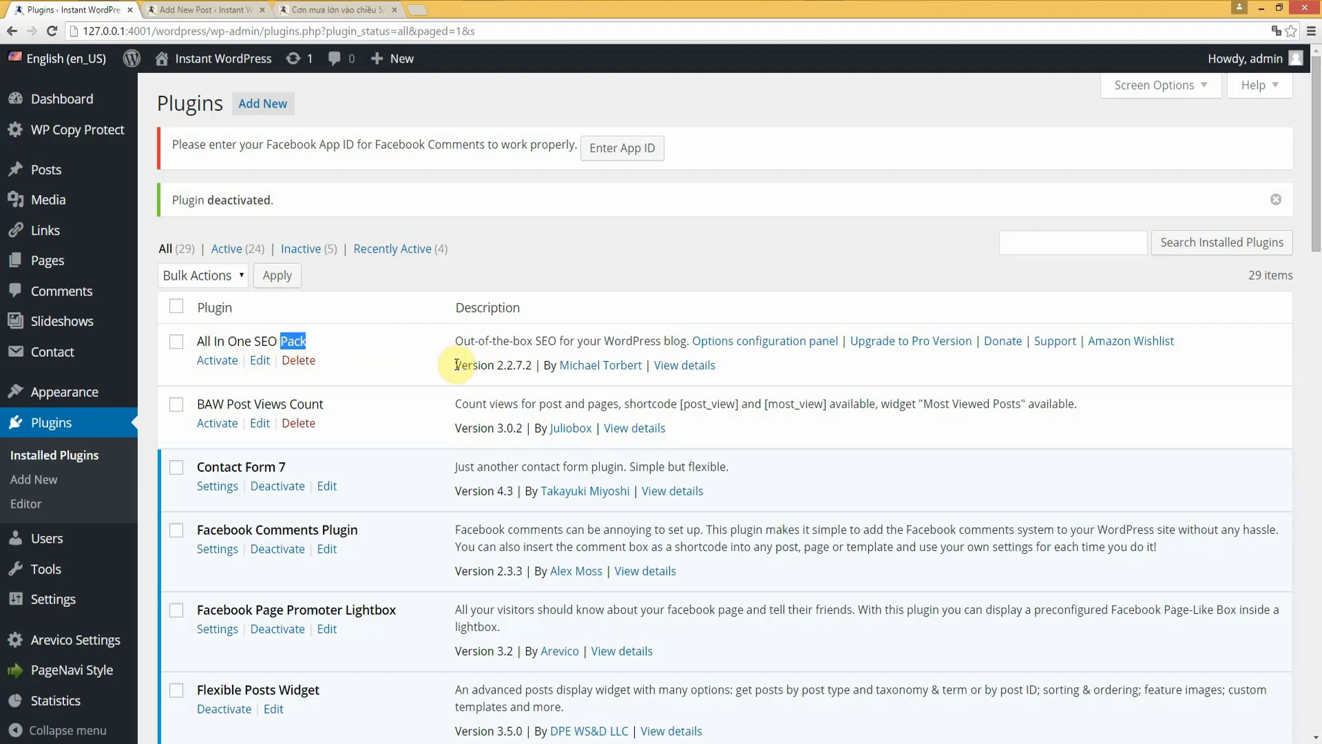
{"action": "left_click_drag", "start_coordinate": [454, 365], "coordinate": [508, 366]}
{"action": "left_click", "coordinate": [508, 366]}
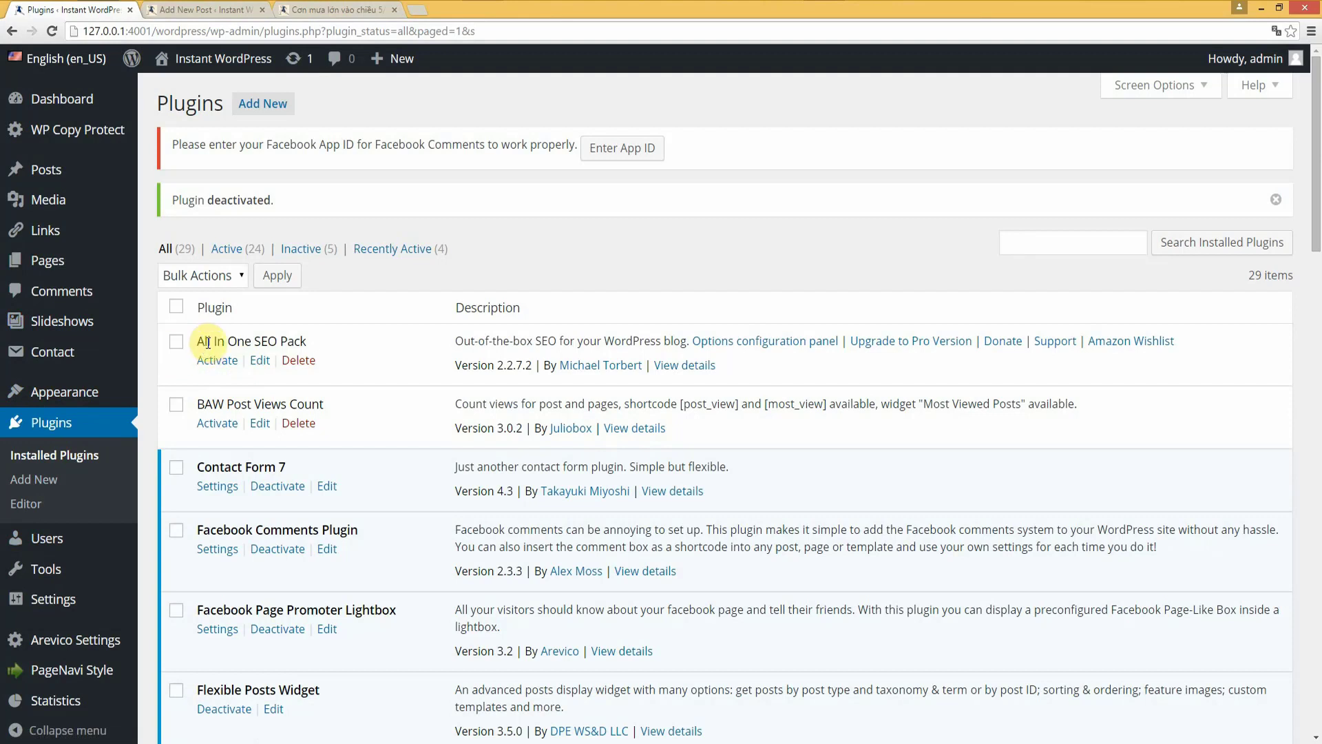
{"action": "left_click_drag", "start_coordinate": [200, 343], "coordinate": [340, 336]}
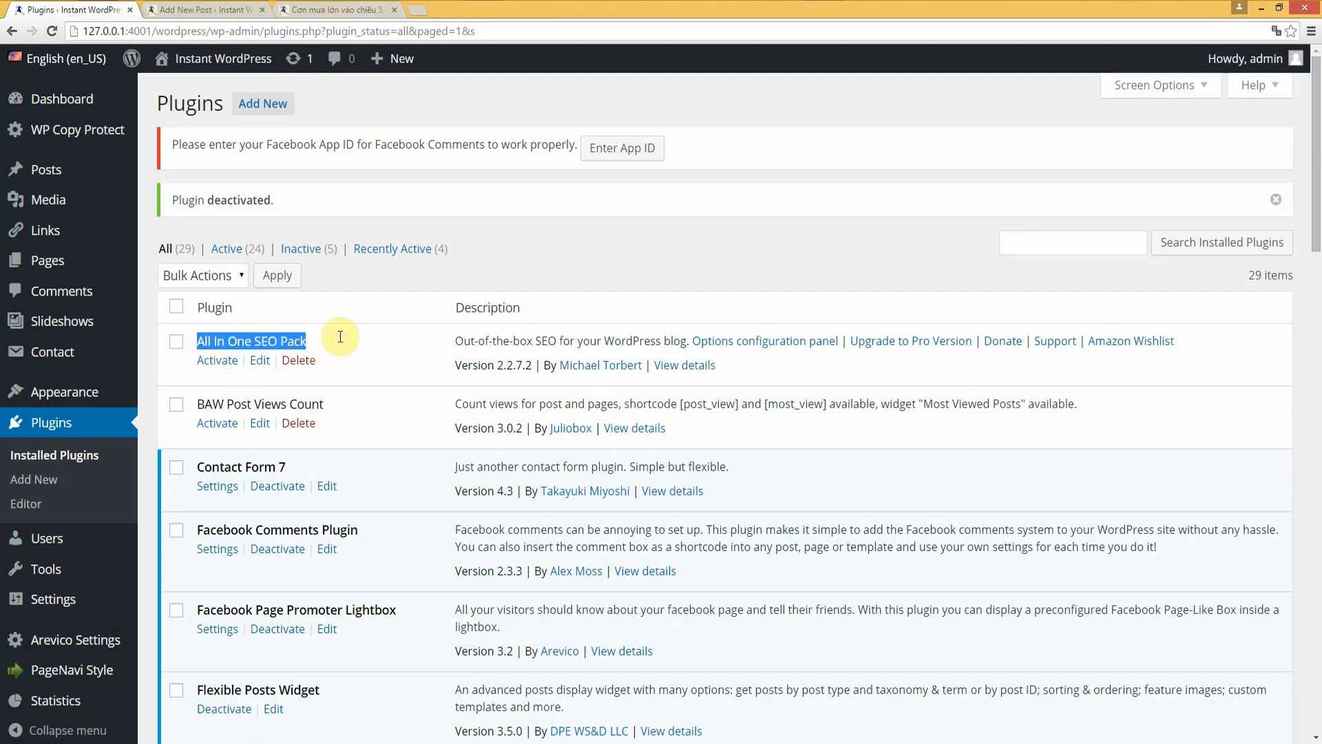
{"action": "right_click", "coordinate": [283, 335]}
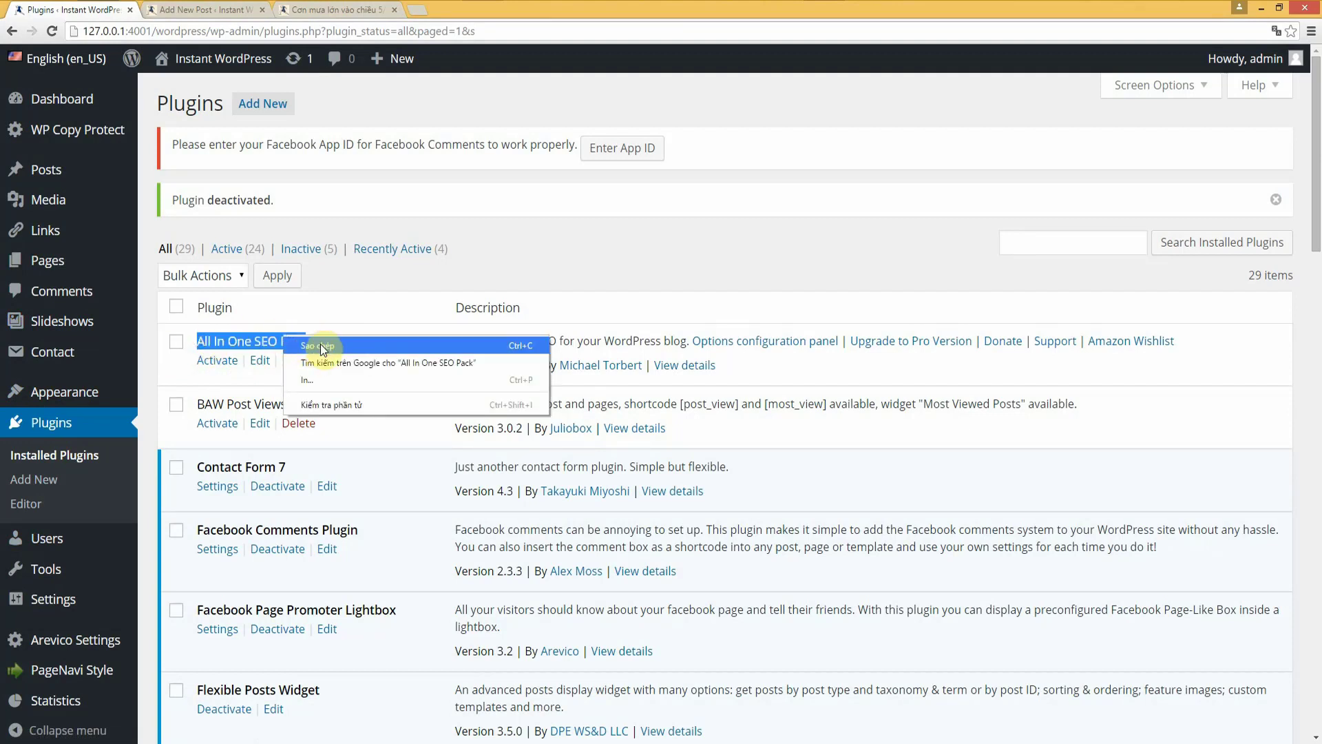
{"action": "left_click", "coordinate": [354, 306]}
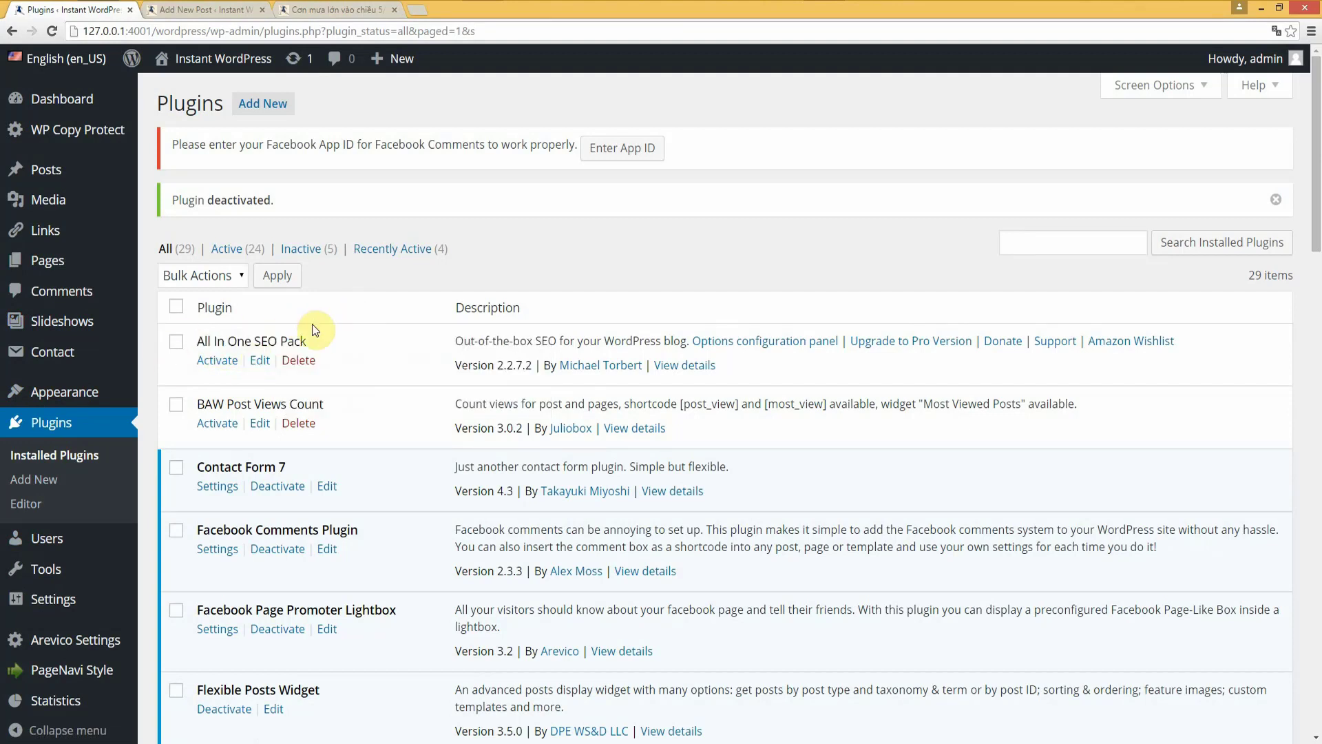
{"action": "left_click", "coordinate": [209, 362]}
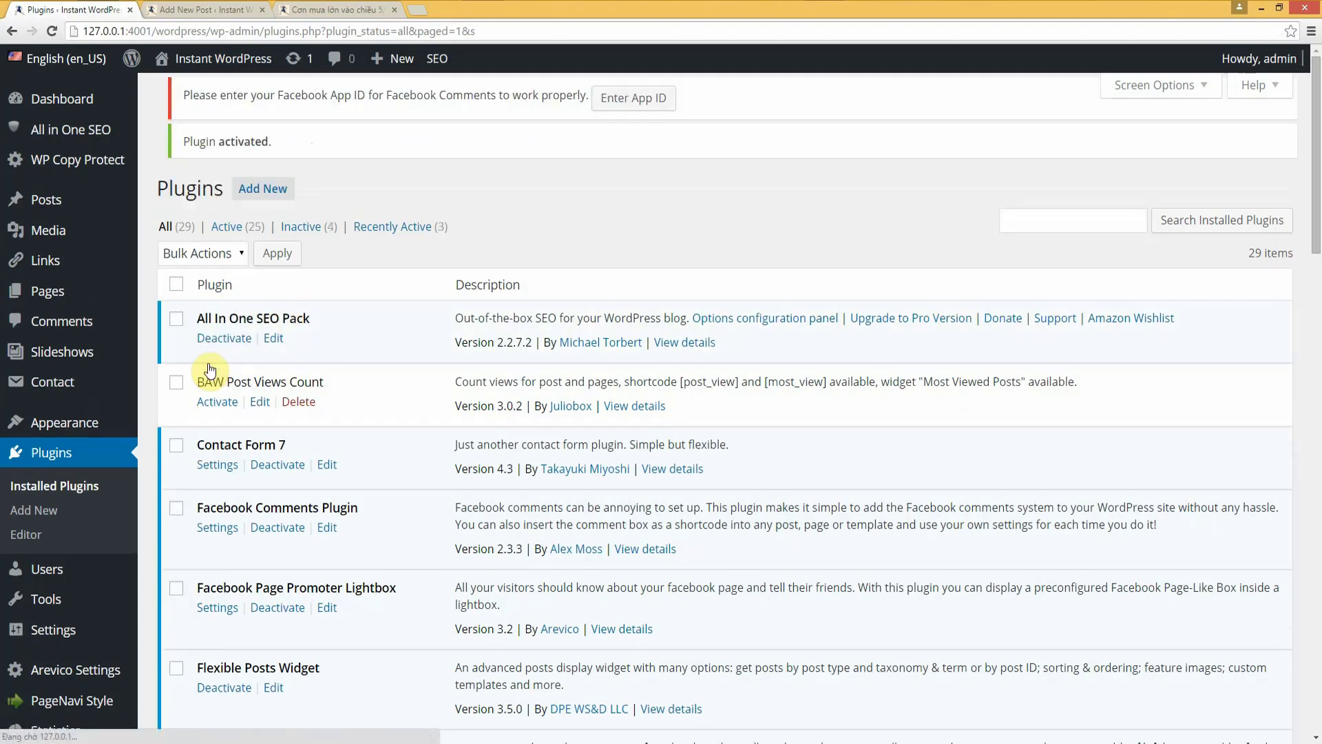
{"action": "scroll", "coordinate": [267, 370], "scroll_direction": "down", "scroll_amount": 5}
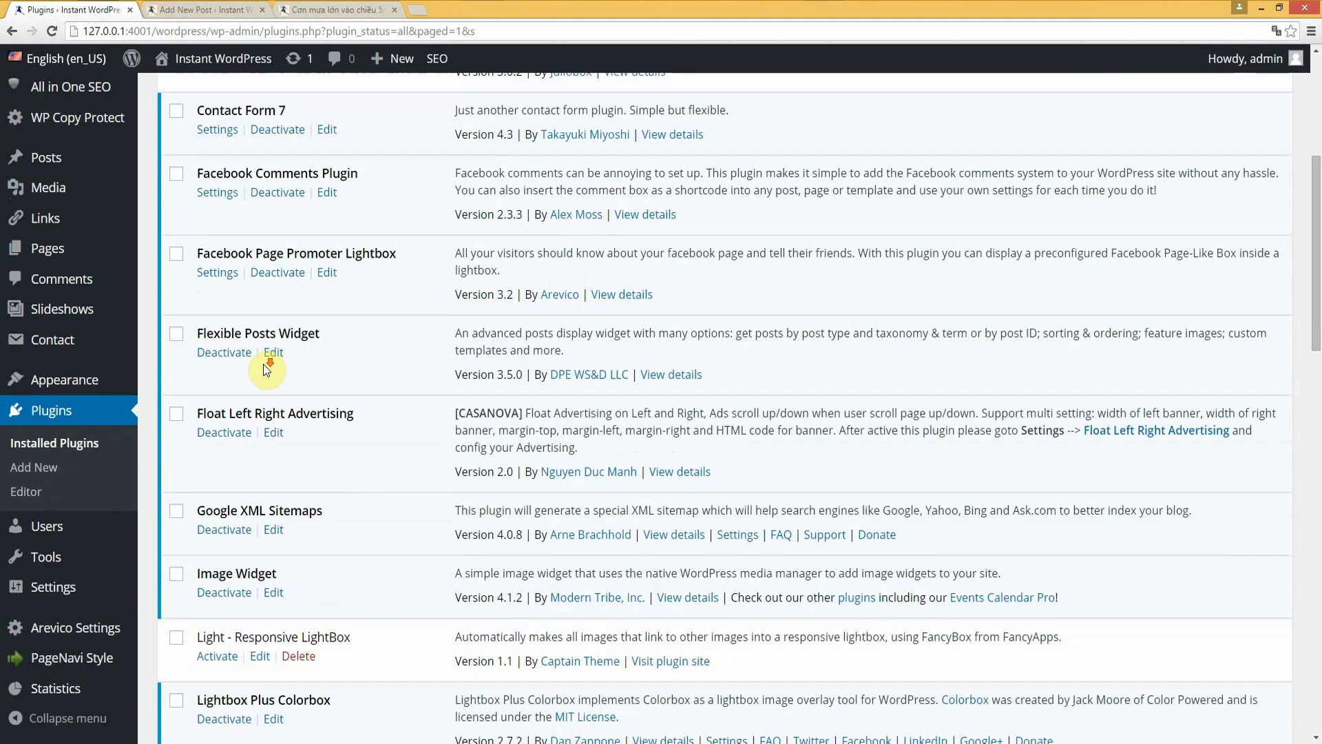
{"action": "scroll", "coordinate": [267, 370], "scroll_direction": "down", "scroll_amount": 20}
{"action": "mouse_move", "coordinate": [55, 689]}
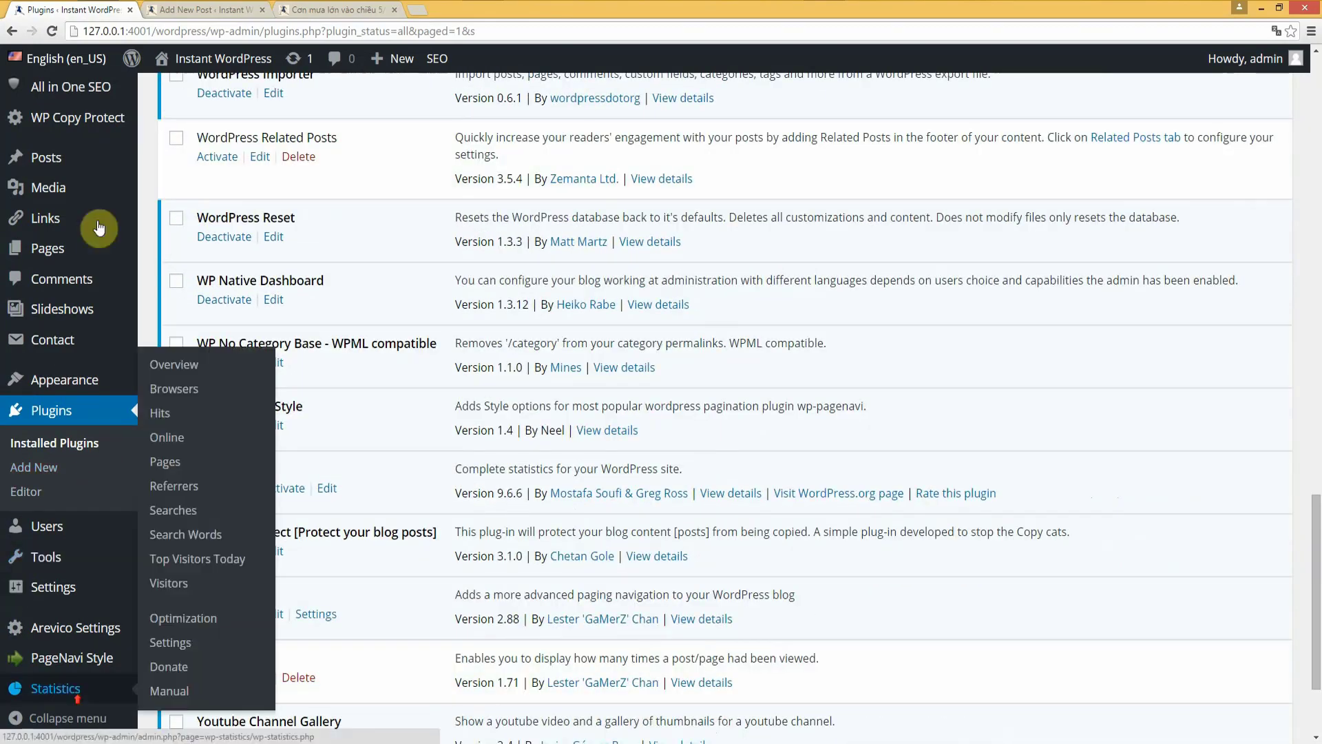
{"action": "scroll", "coordinate": [69, 172], "scroll_direction": "up", "scroll_amount": 1}
{"action": "scroll", "coordinate": [351, 413], "scroll_direction": "up", "scroll_amount": 6}
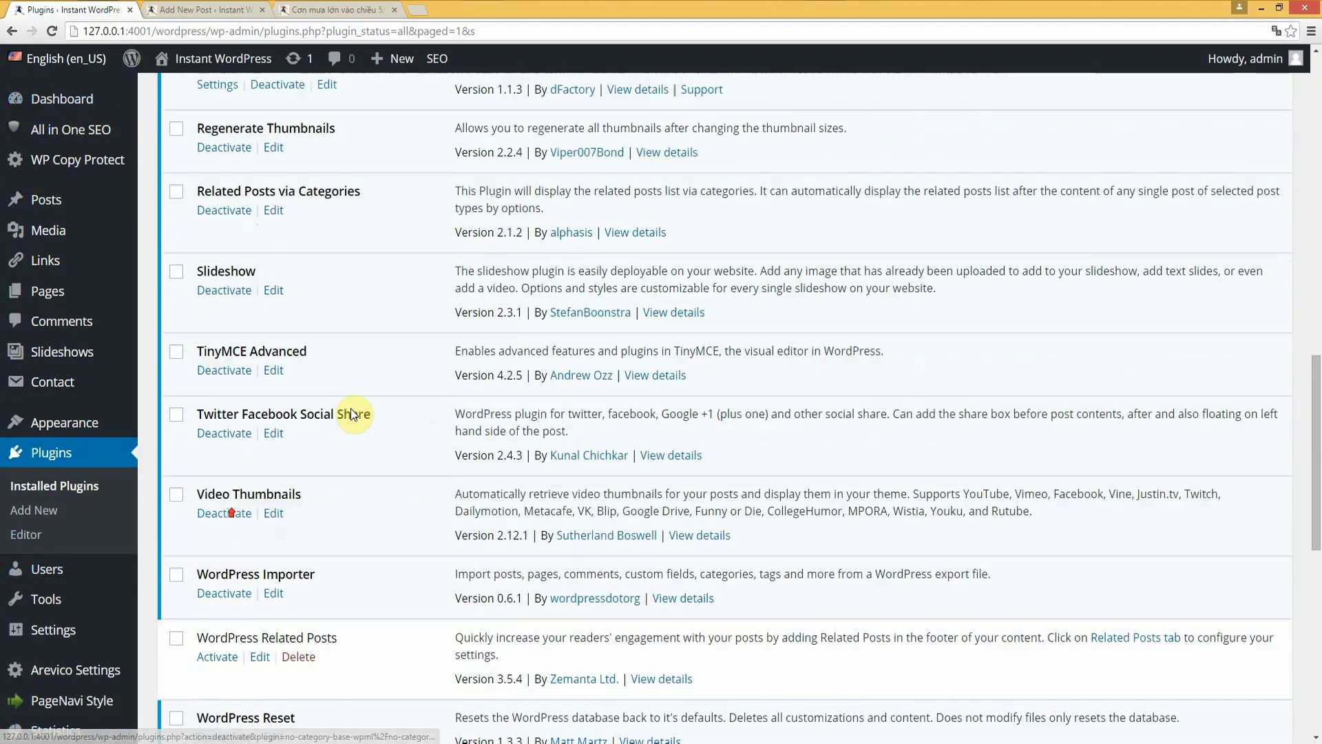
{"action": "scroll", "coordinate": [258, 300], "scroll_direction": "up", "scroll_amount": 16}
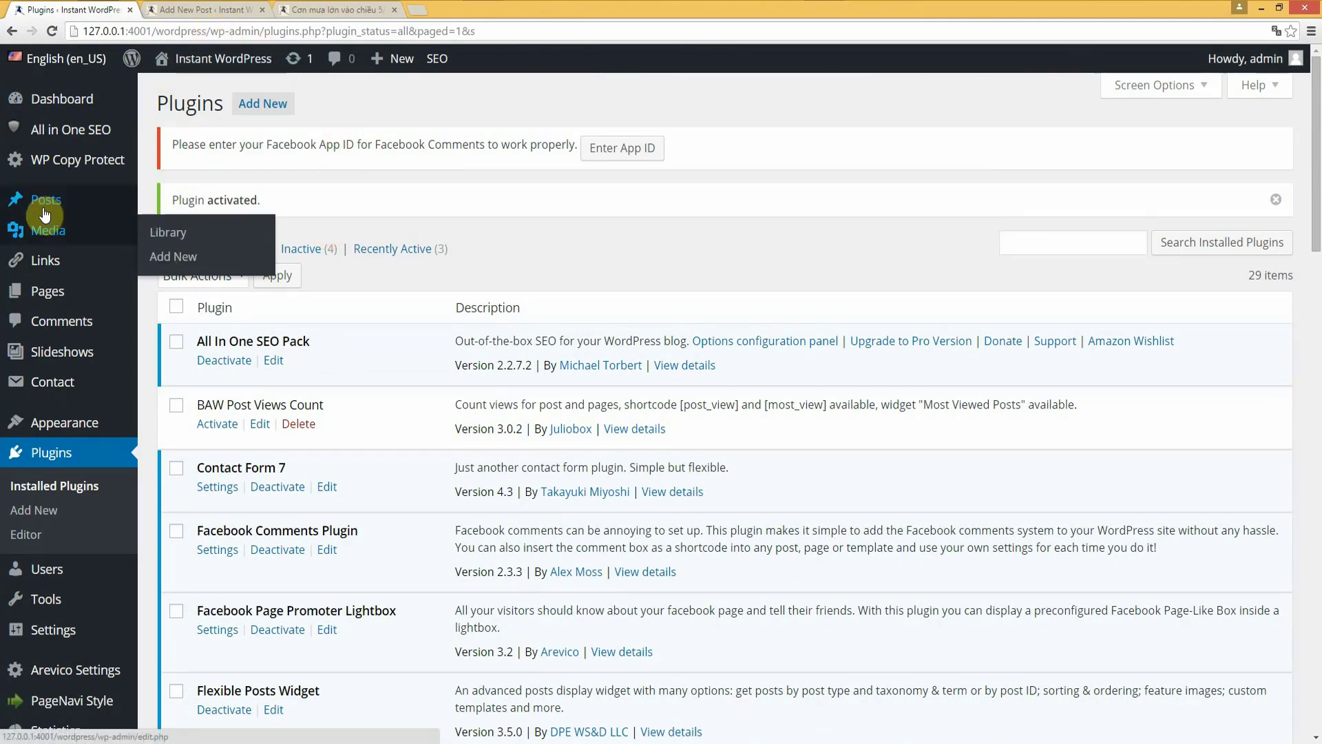
Start a new post and close the old Add New Post browser tab.
{"action": "mouse_move", "coordinate": [44, 214]}
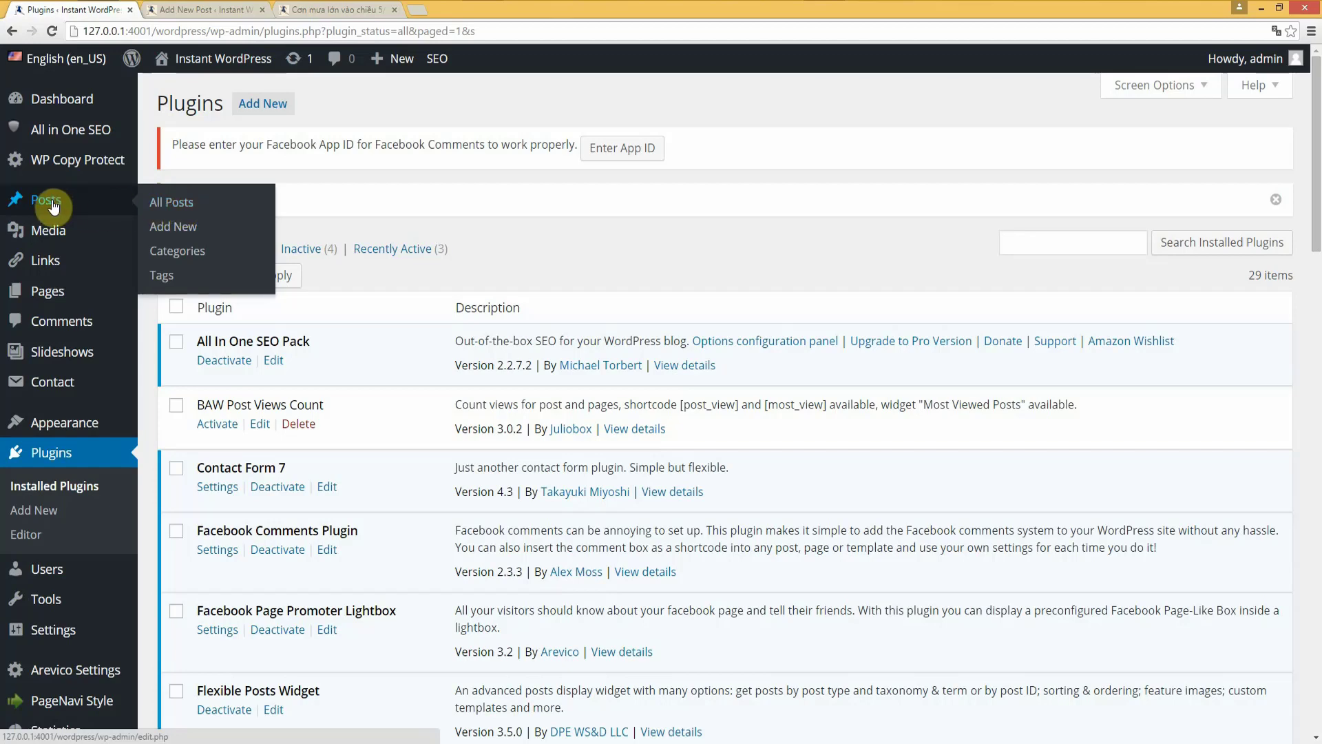
{"action": "left_click", "coordinate": [179, 229]}
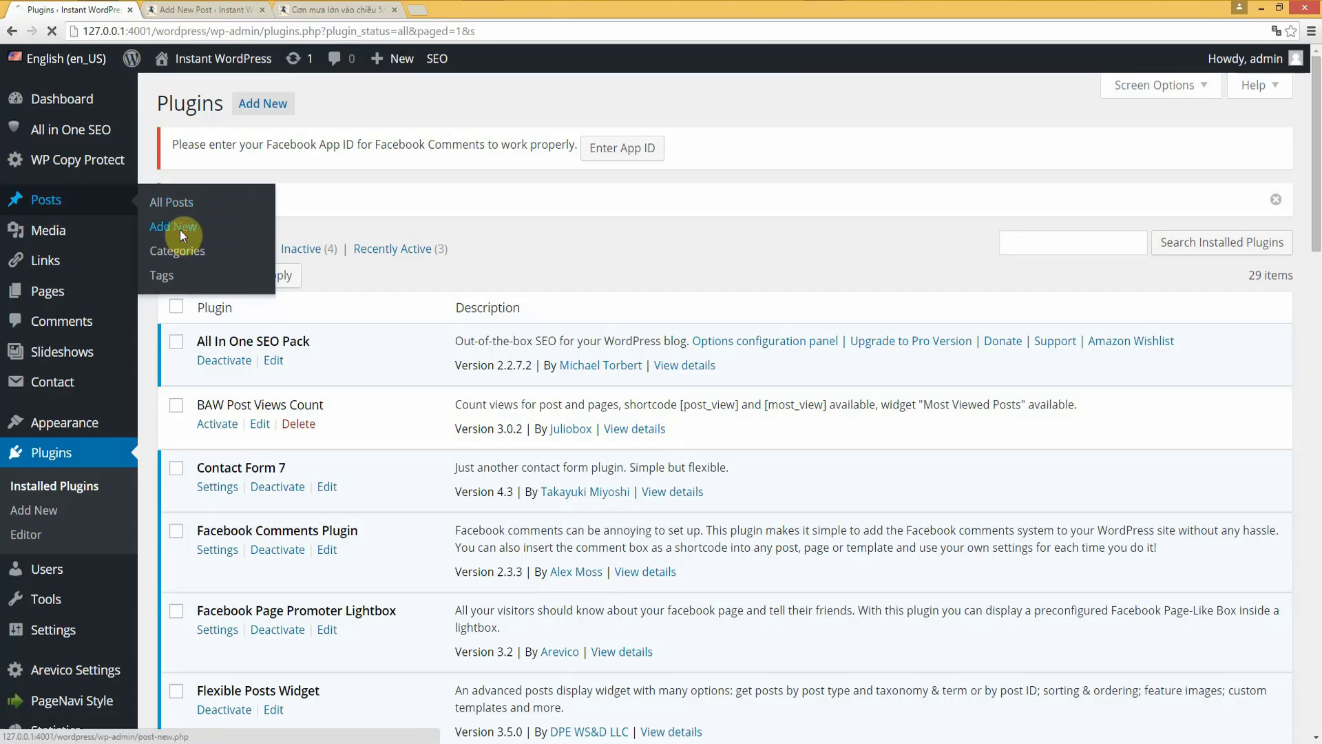
{"action": "left_click", "coordinate": [261, 10]}
Locate the All in One SEO Pack section below the post editor, collapsing it and expanding it again.
{"action": "scroll", "coordinate": [444, 276], "scroll_direction": "down", "scroll_amount": 10}
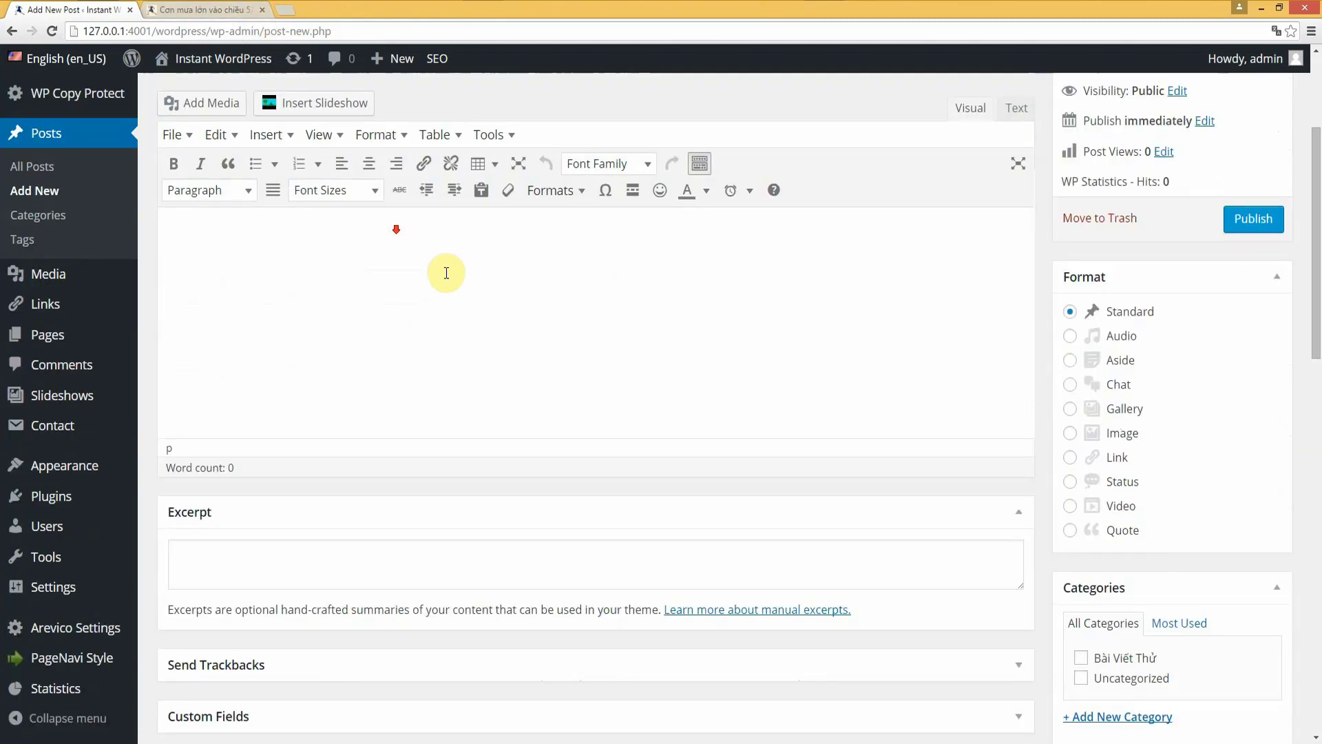
{"action": "scroll", "coordinate": [452, 284], "scroll_direction": "down", "scroll_amount": 4}
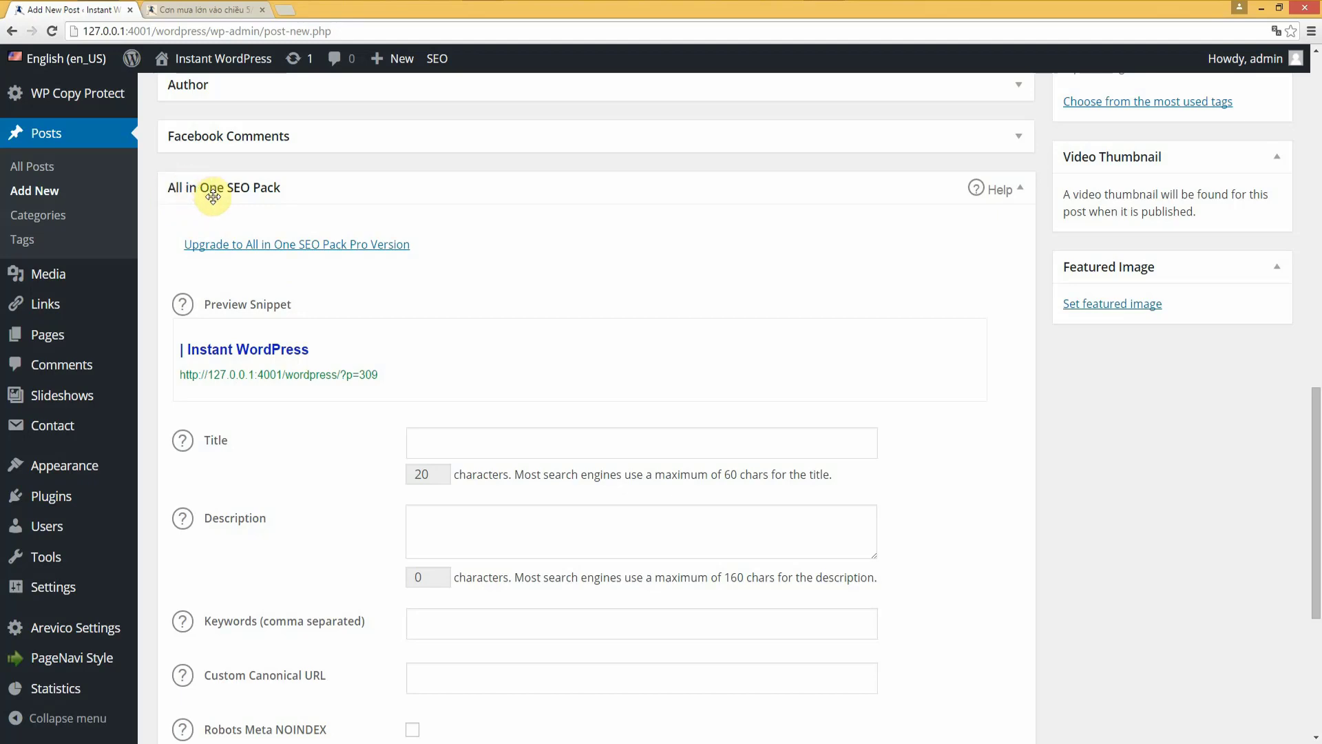
{"action": "left_click", "coordinate": [273, 189]}
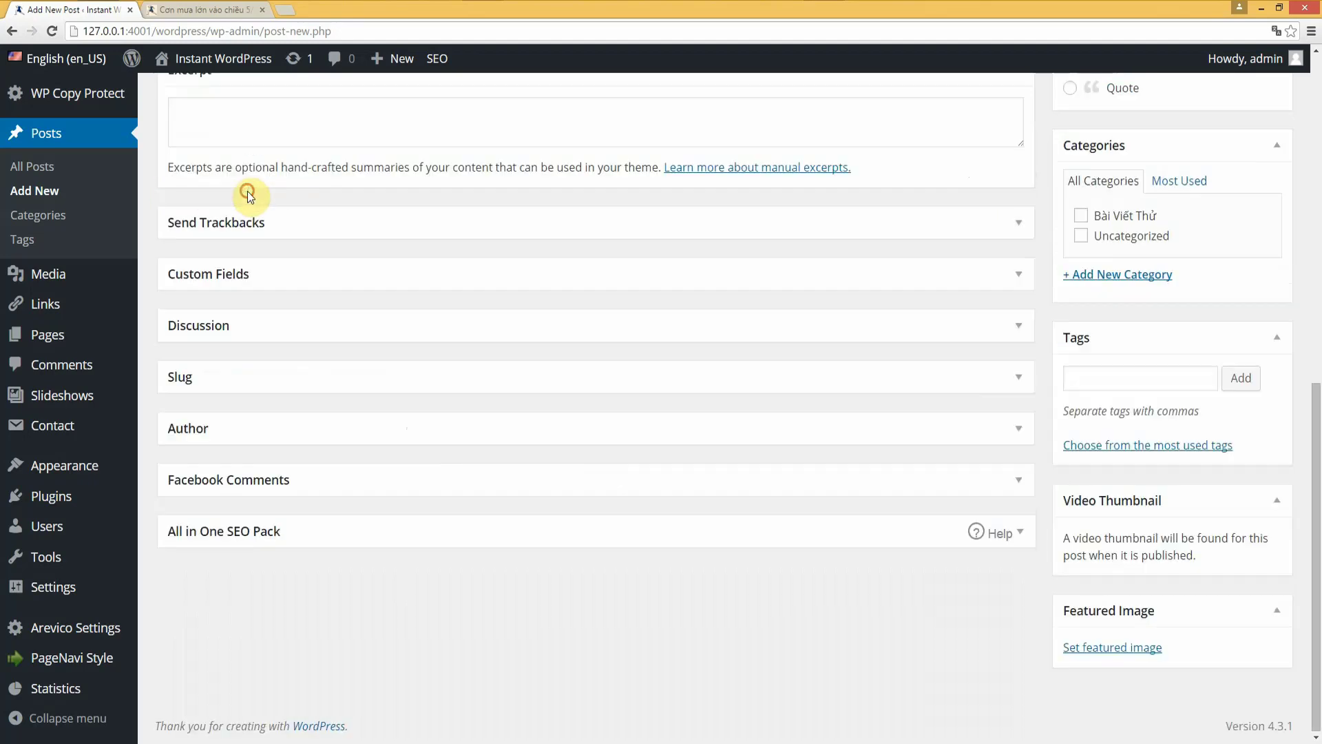
{"action": "scroll", "coordinate": [427, 328], "scroll_direction": "up", "scroll_amount": 3}
{"action": "scroll", "coordinate": [422, 323], "scroll_direction": "down", "scroll_amount": 3}
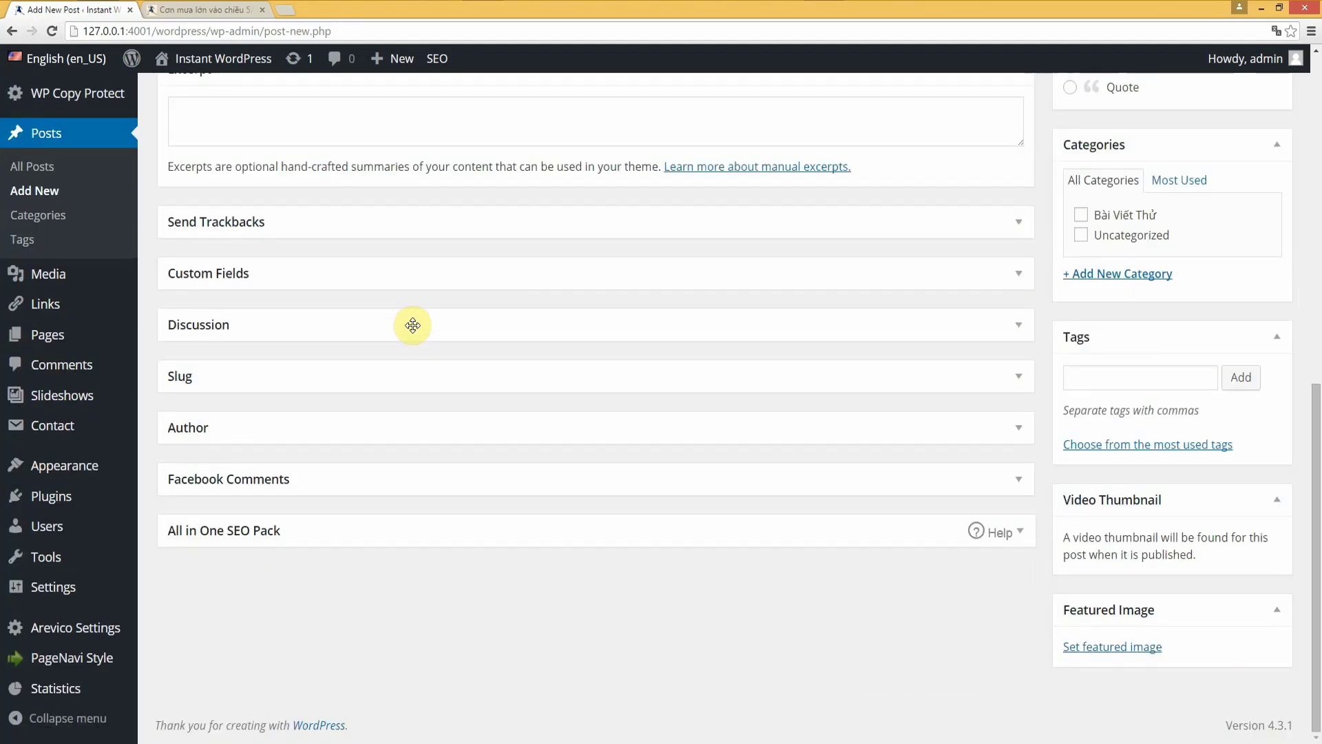
{"action": "left_click", "coordinate": [258, 527]}
{"action": "scroll", "coordinate": [427, 449], "scroll_direction": "down", "scroll_amount": 4}
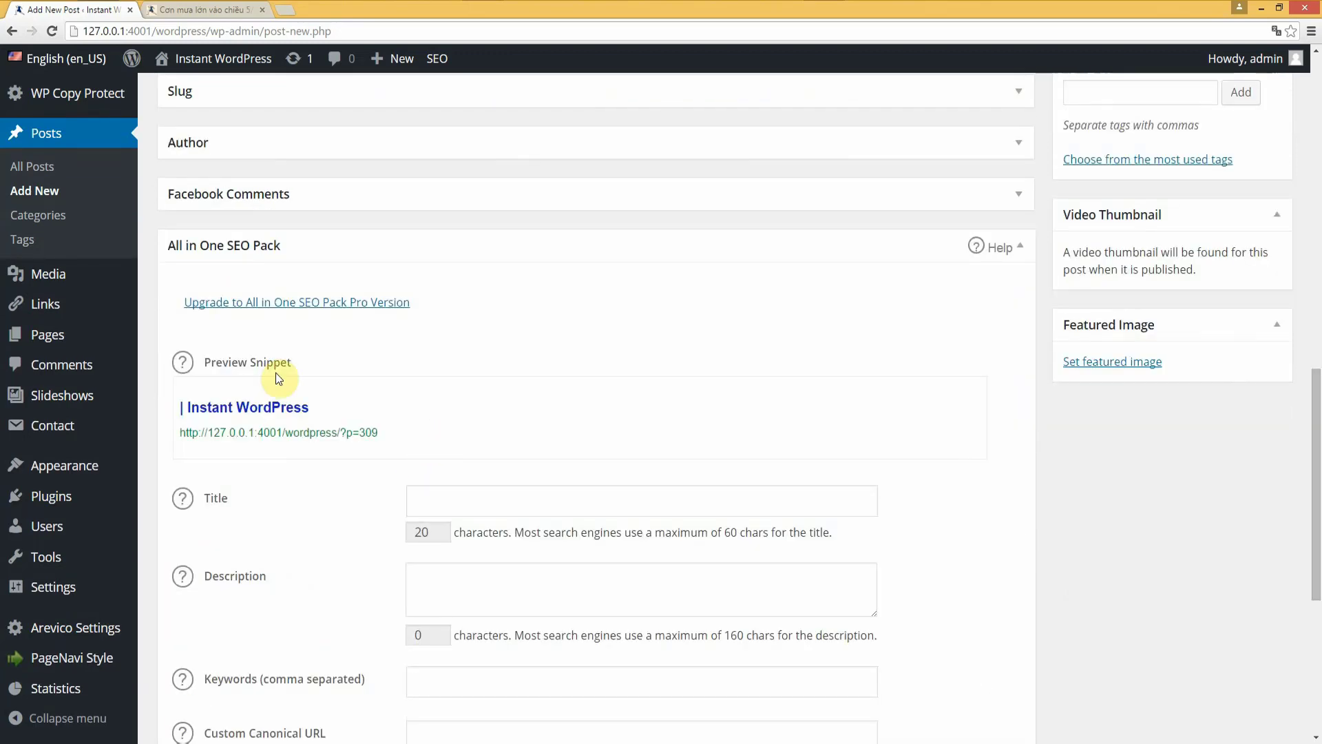
{"action": "scroll", "coordinate": [558, 335], "scroll_direction": "up", "scroll_amount": 12}
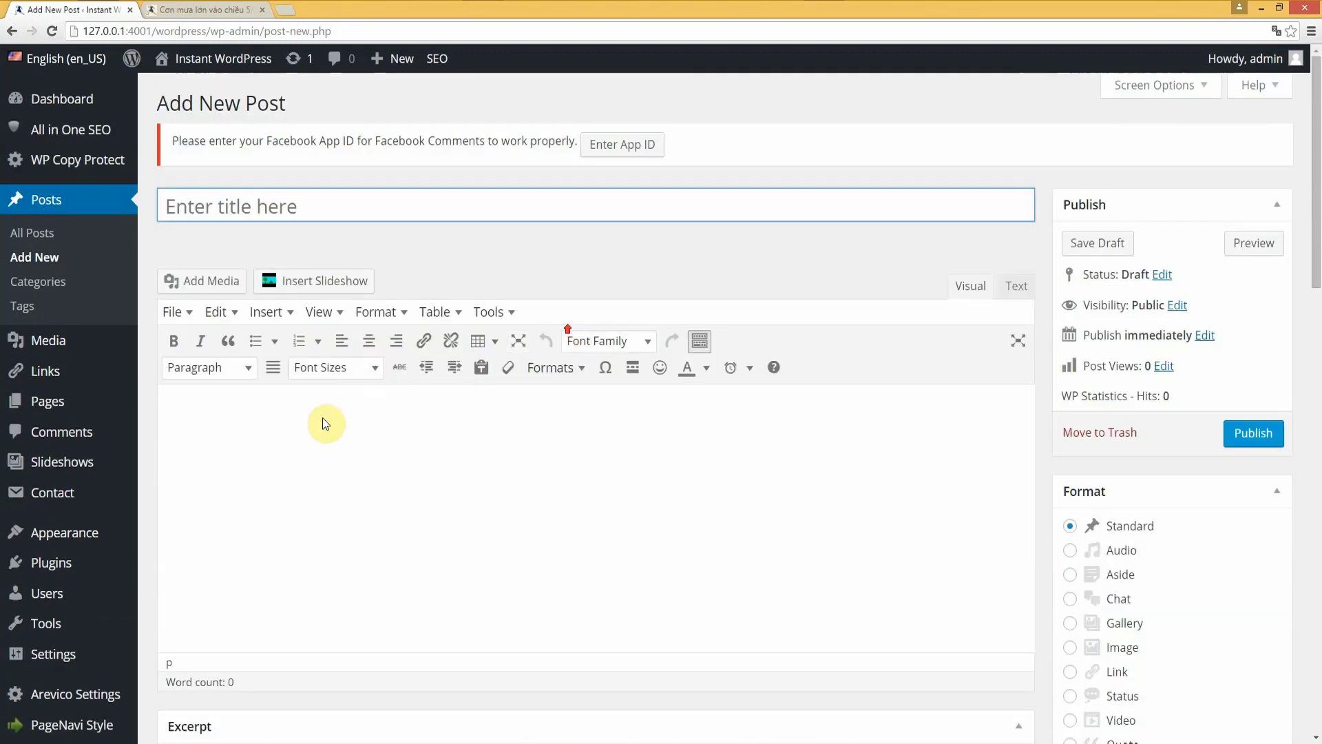
Examine the post's title and content areas and the SEO section's title, description, keywords and robots meta fields.
{"action": "left_click", "coordinate": [183, 509]}
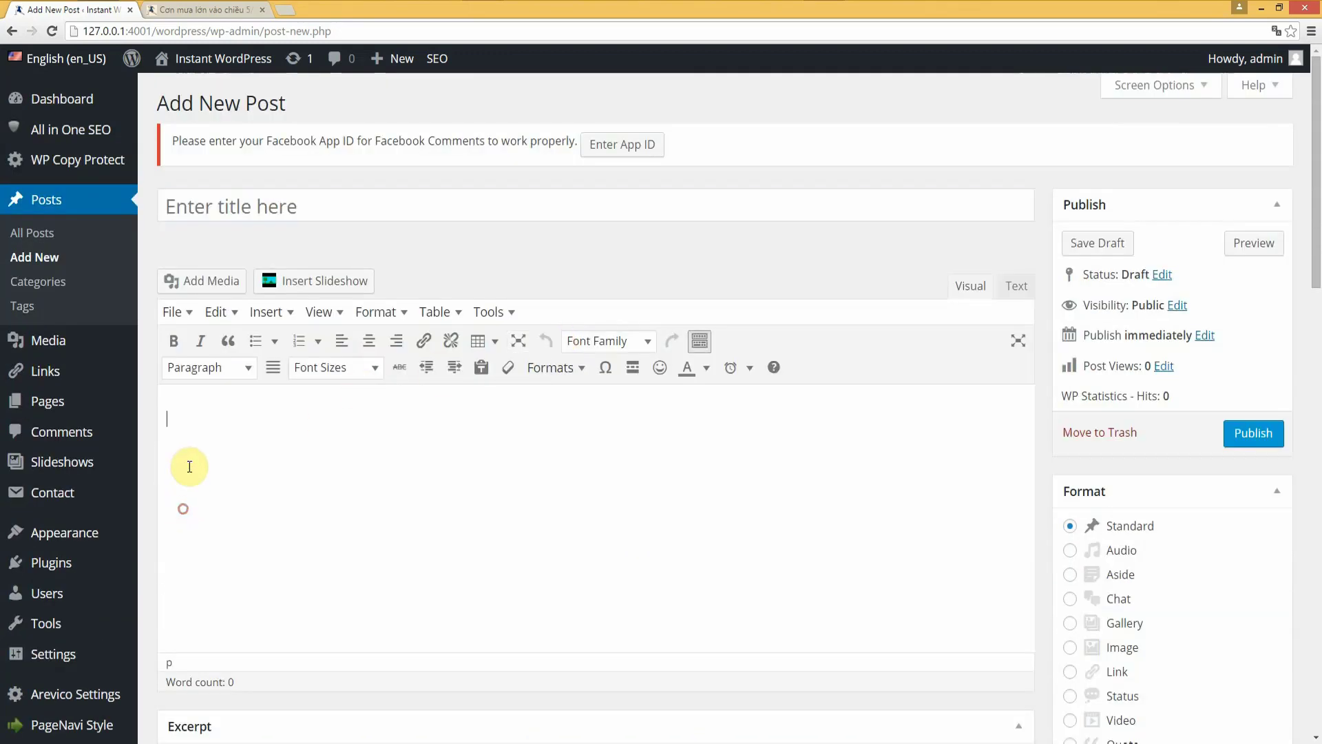
{"action": "left_click", "coordinate": [193, 210]}
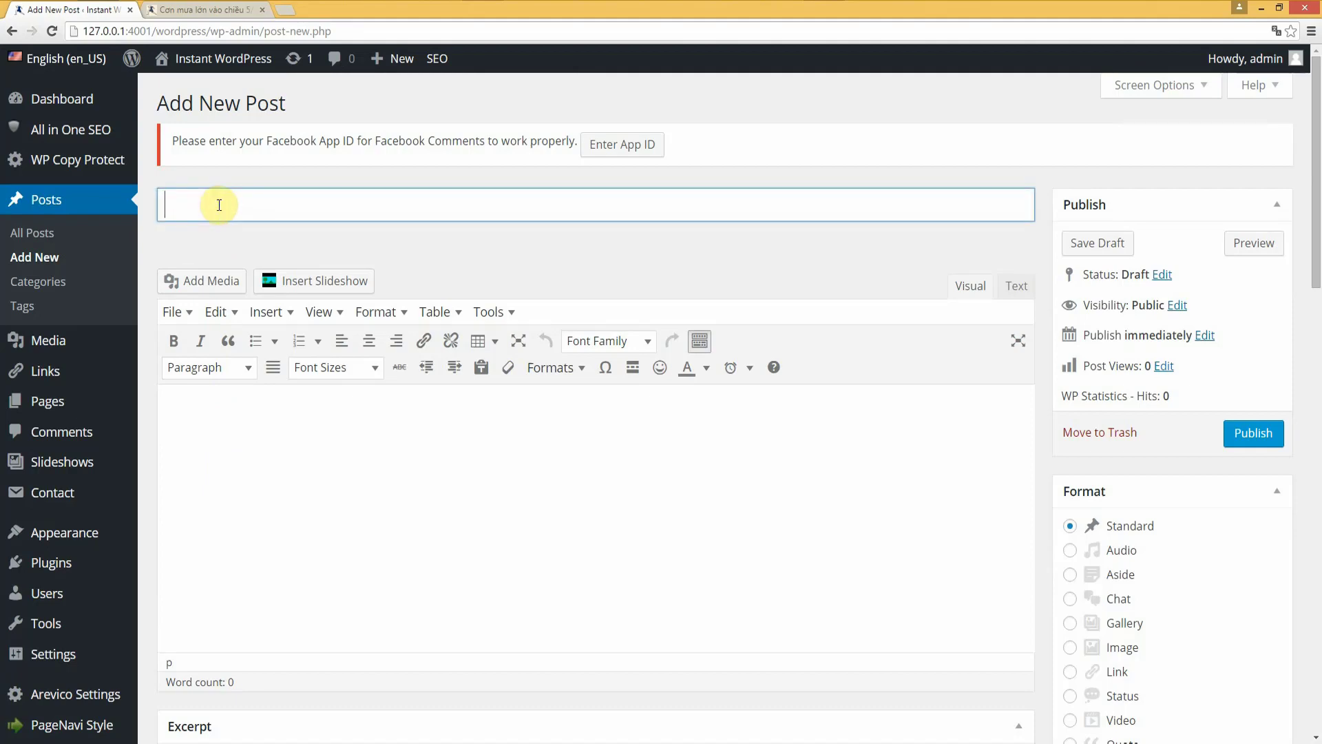
{"action": "scroll", "coordinate": [437, 482], "scroll_direction": "down", "scroll_amount": 10}
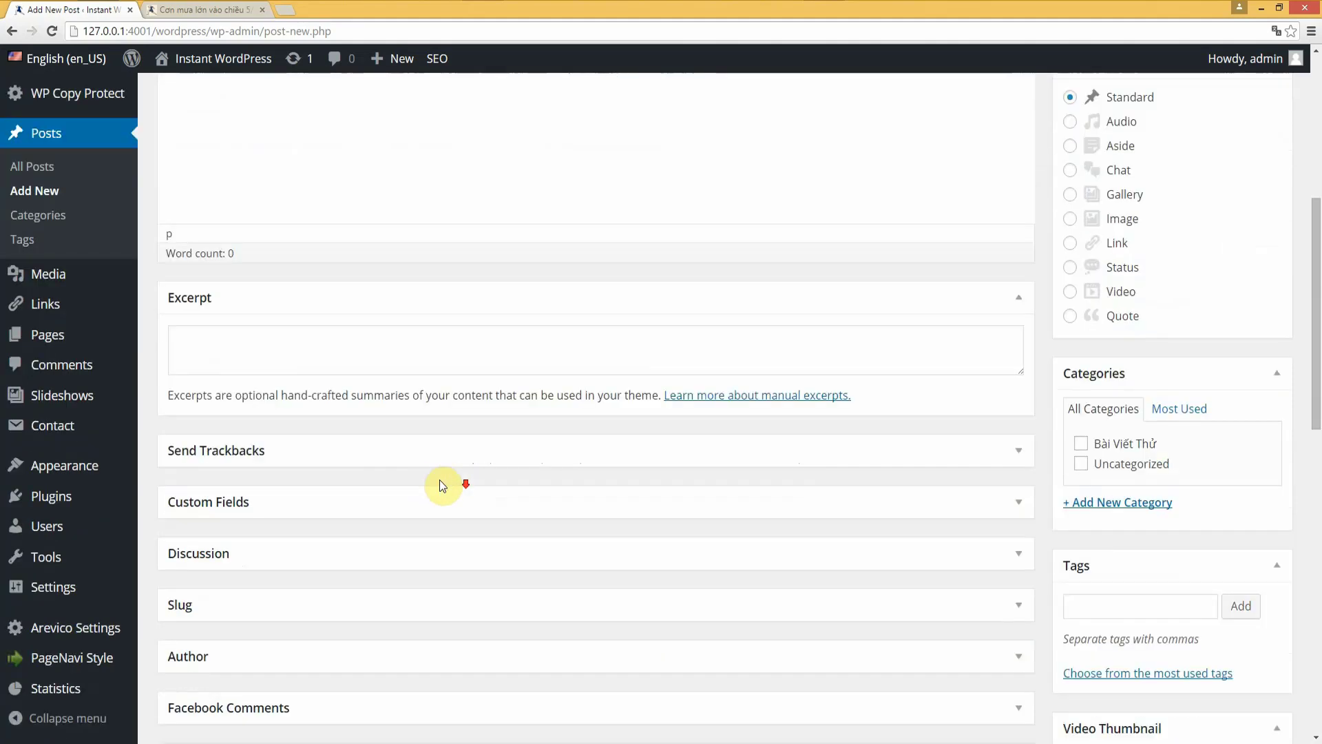
{"action": "scroll", "coordinate": [428, 464], "scroll_direction": "up", "scroll_amount": 3}
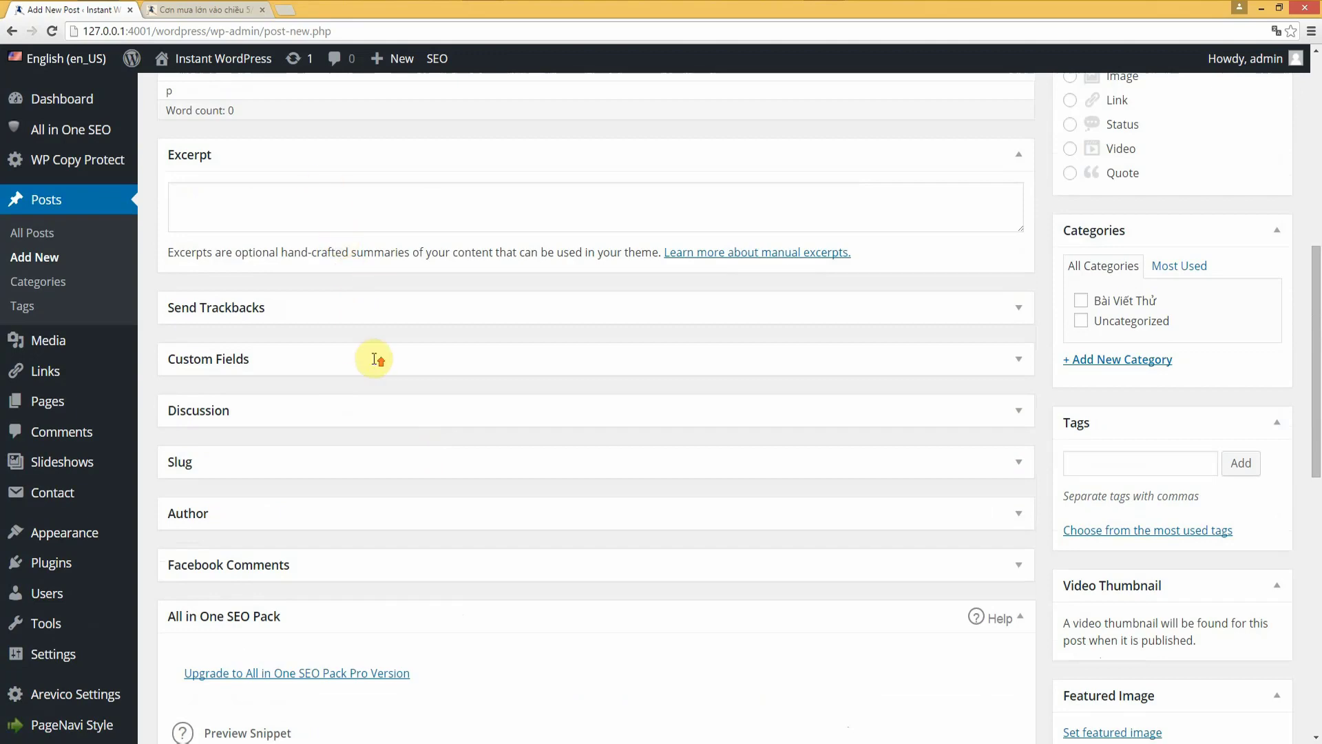
{"action": "scroll", "coordinate": [333, 298], "scroll_direction": "up", "scroll_amount": 5}
{"action": "scroll", "coordinate": [360, 345], "scroll_direction": "down", "scroll_amount": 14}
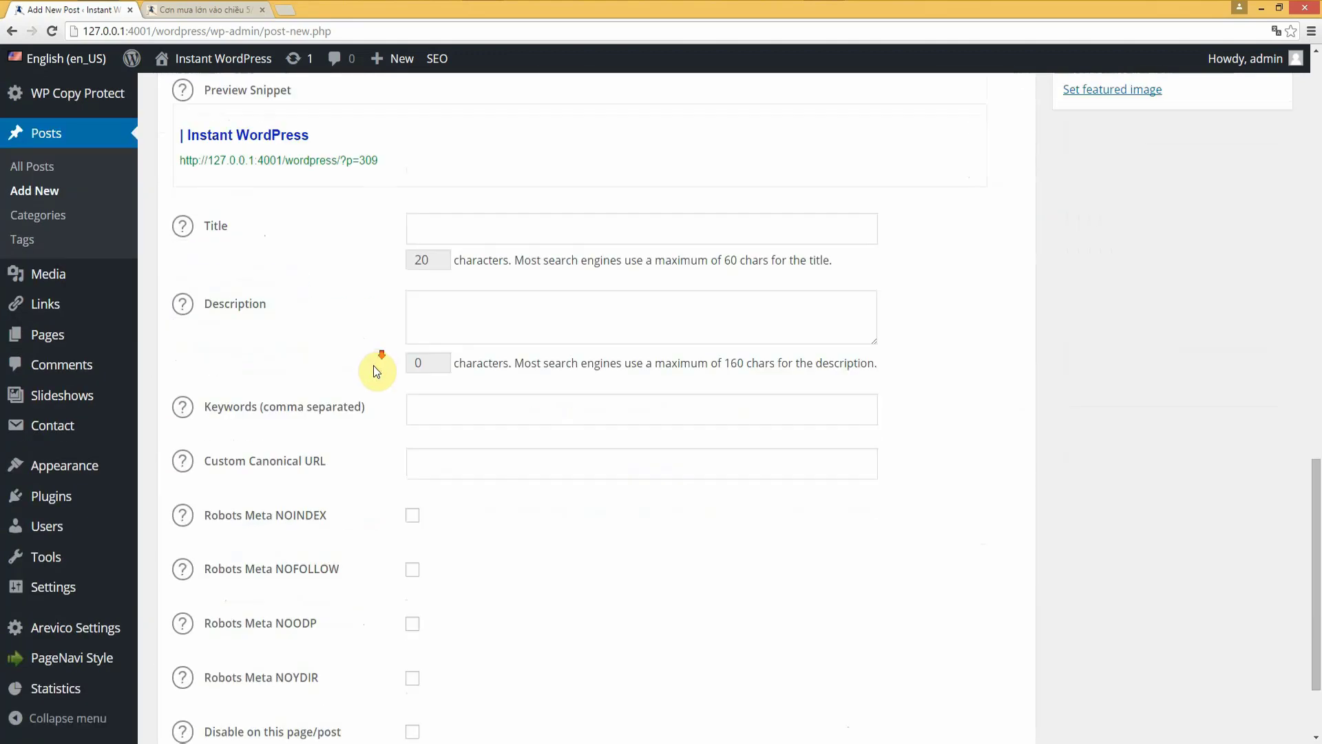
{"action": "scroll", "coordinate": [375, 368], "scroll_direction": "down", "scroll_amount": 2}
{"action": "scroll", "coordinate": [376, 368], "scroll_direction": "up", "scroll_amount": 4}
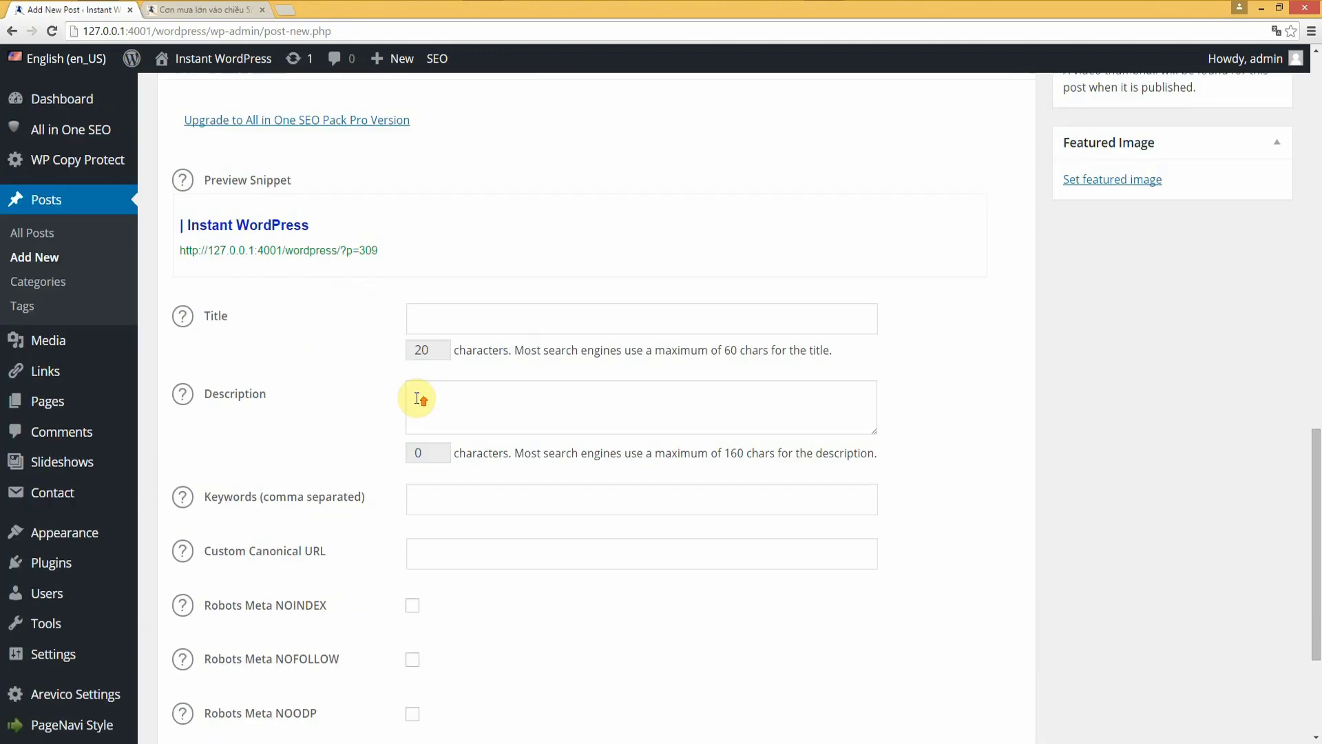
{"action": "scroll", "coordinate": [419, 395], "scroll_direction": "up", "scroll_amount": 1}
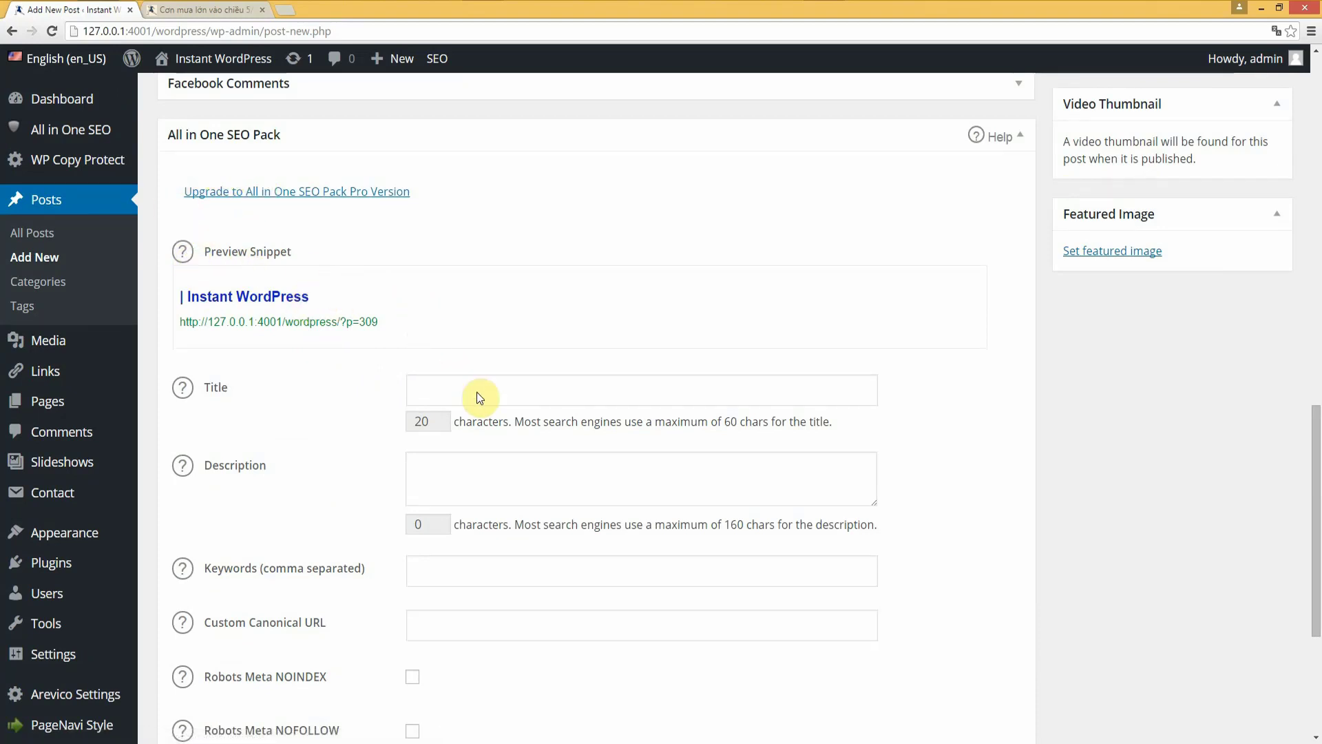
{"action": "left_click", "coordinate": [415, 382]}
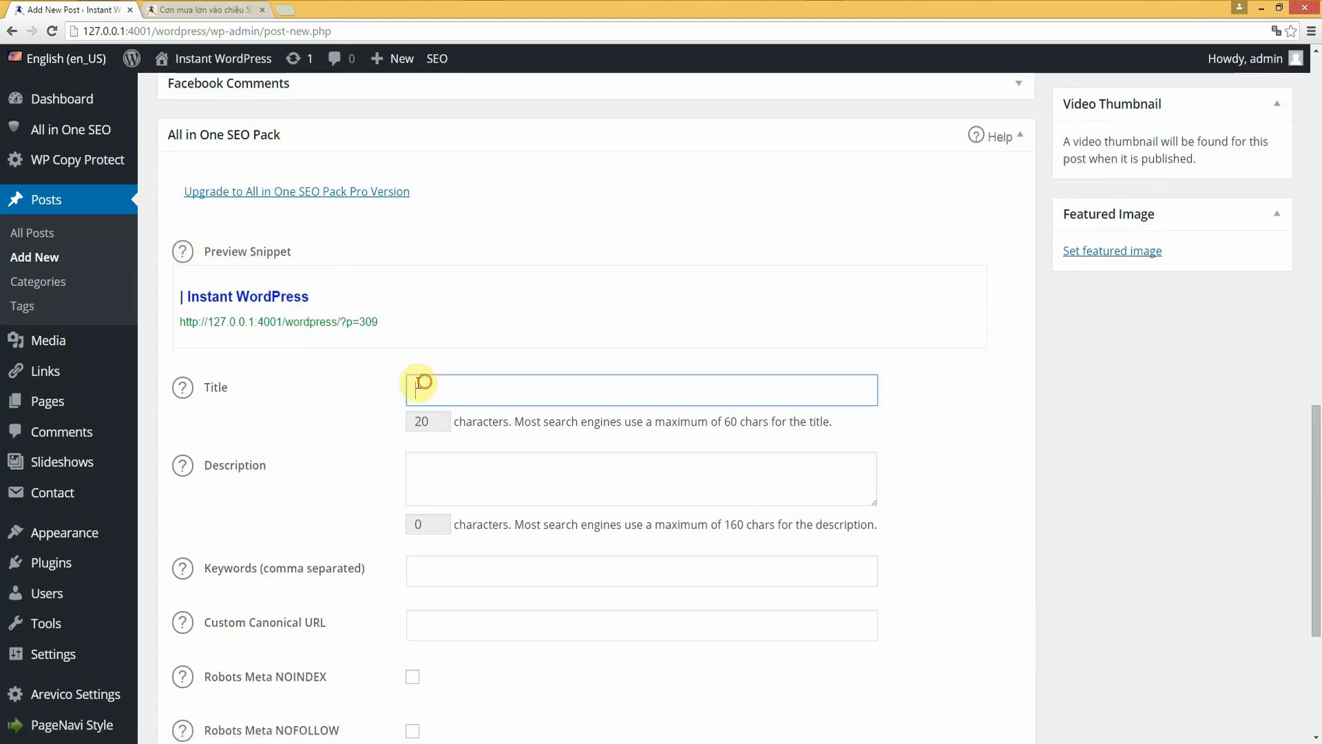
{"action": "left_click", "coordinate": [456, 387]}
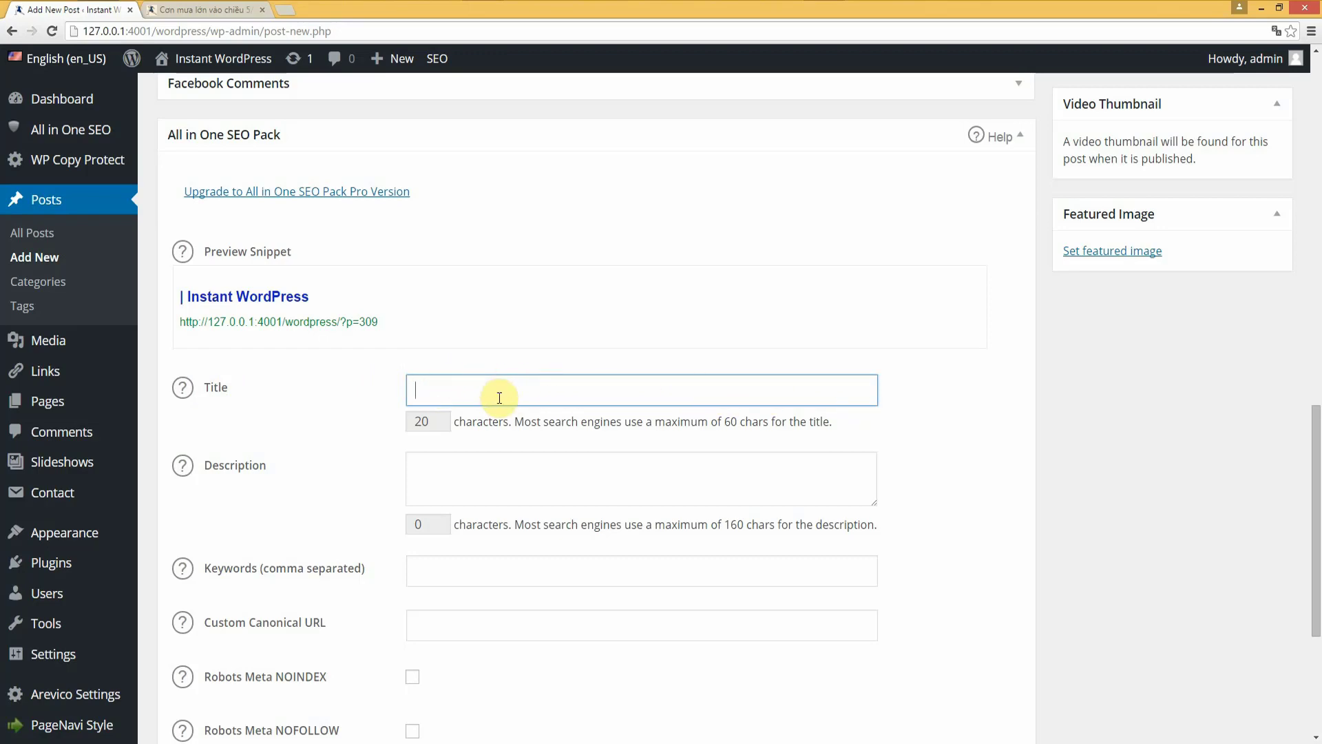
Replace the post title with "hot girl 9x".
{"action": "scroll", "coordinate": [503, 399], "scroll_direction": "up", "scroll_amount": 10}
{"action": "scroll", "coordinate": [303, 268], "scroll_direction": "up", "scroll_amount": 4}
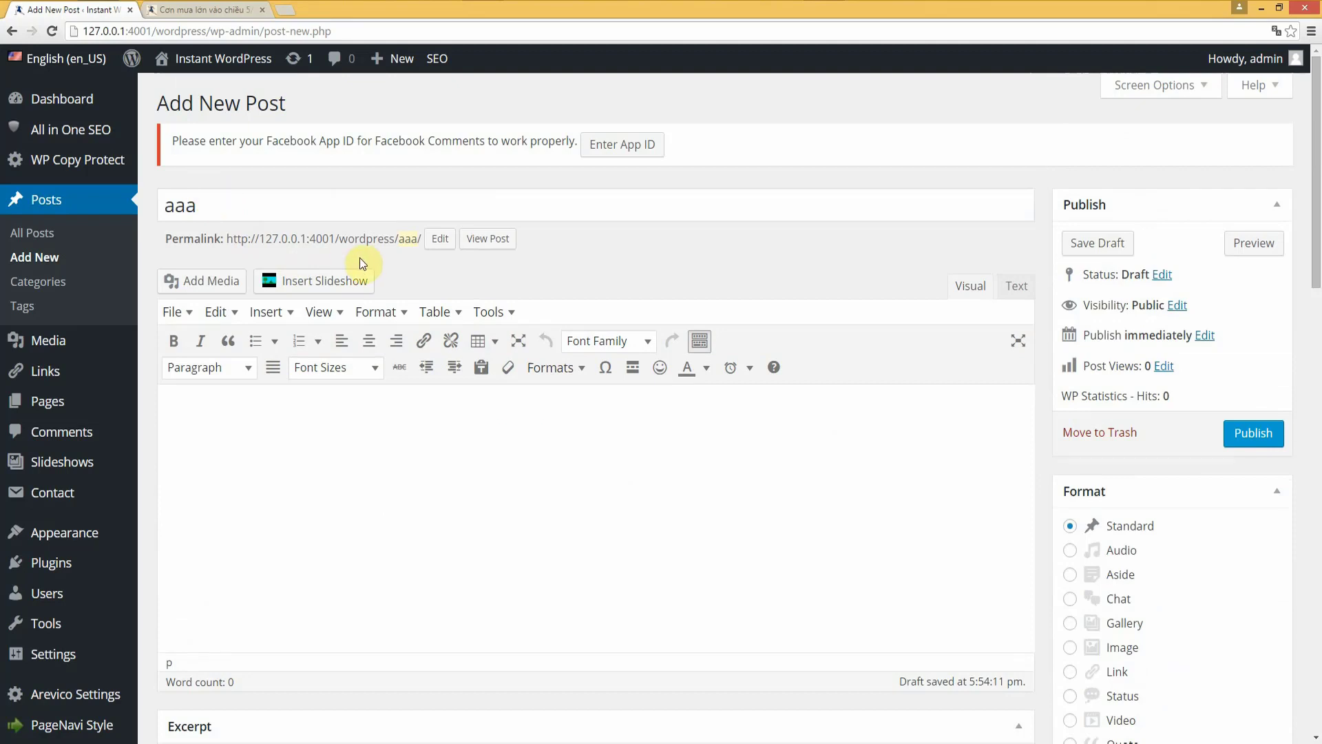
{"action": "left_click_drag", "start_coordinate": [230, 204], "coordinate": [87, 210]}
{"action": "type", "text": "hot"}
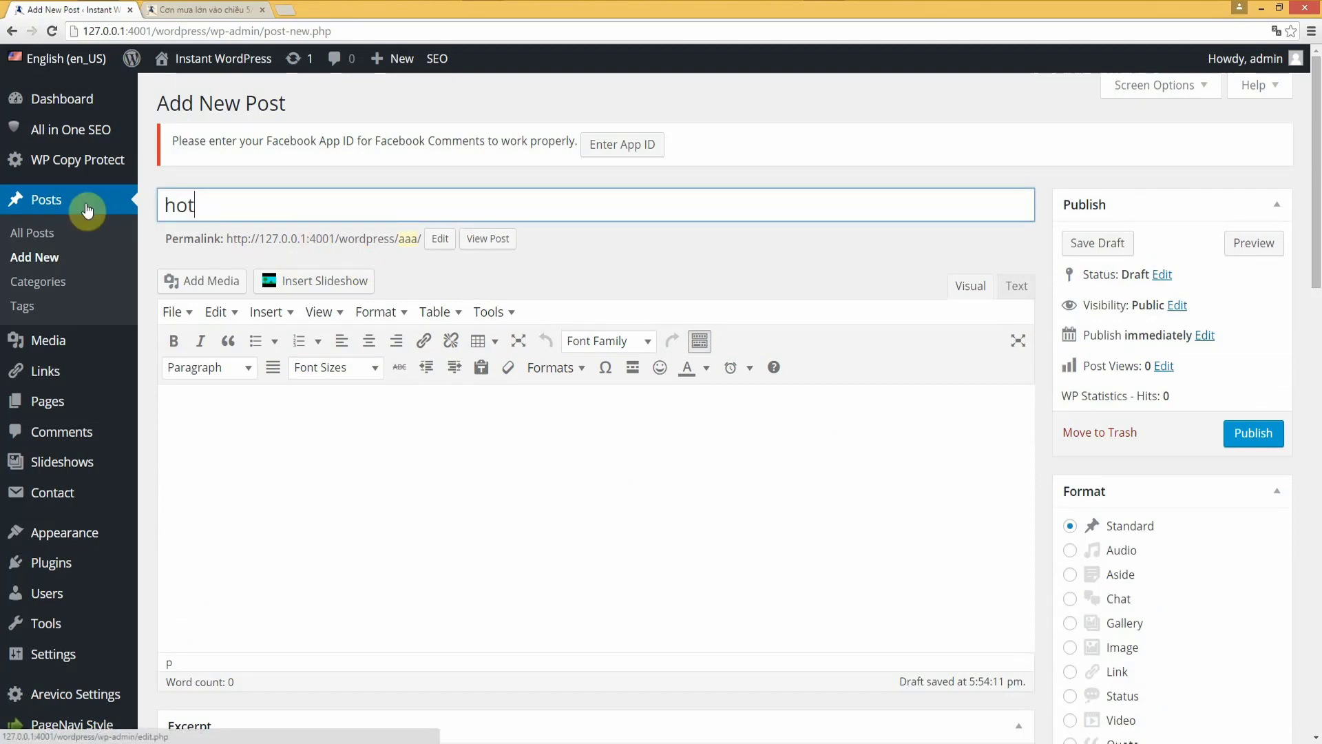
{"action": "type", "text": " girl 9x"}
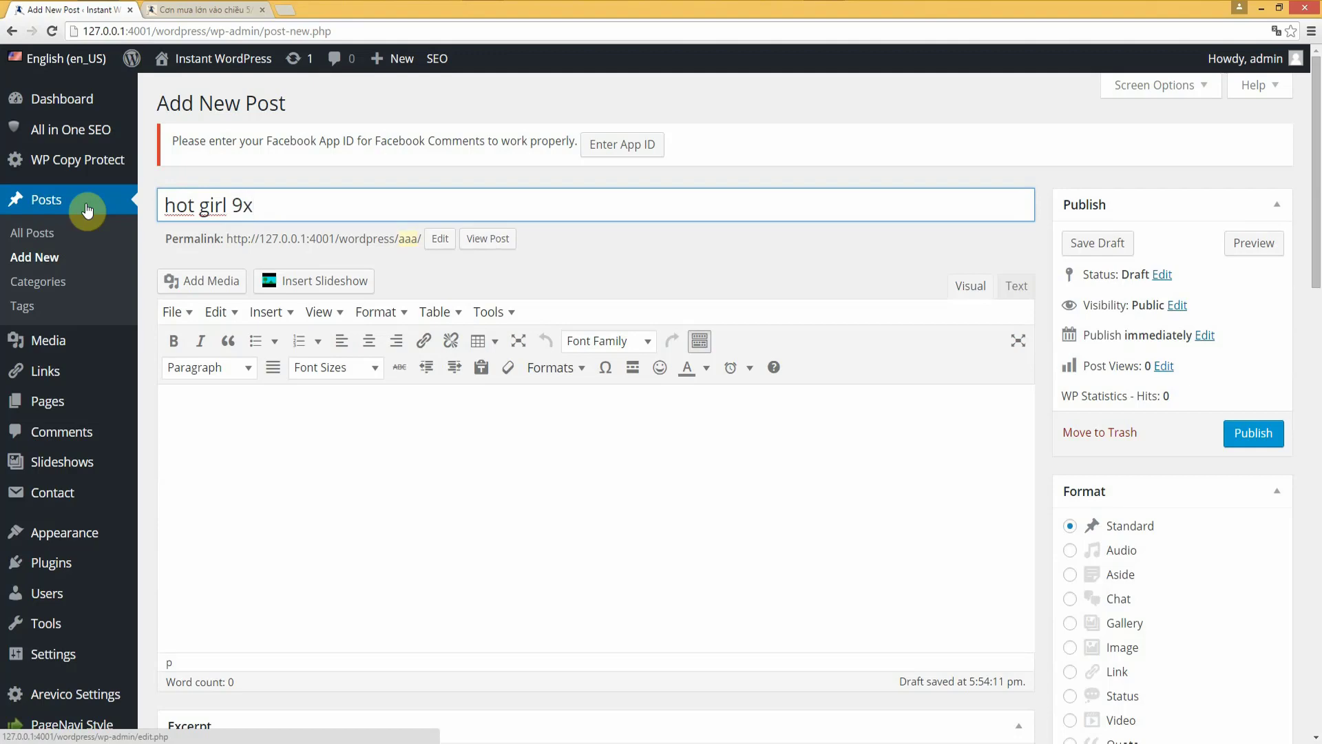
Copy the post title "hot girl 9x" into the Title field of the All in One SEO Pack section.
{"action": "key", "text": "ctrl+a"}
{"action": "key", "text": "ctrl+c"}
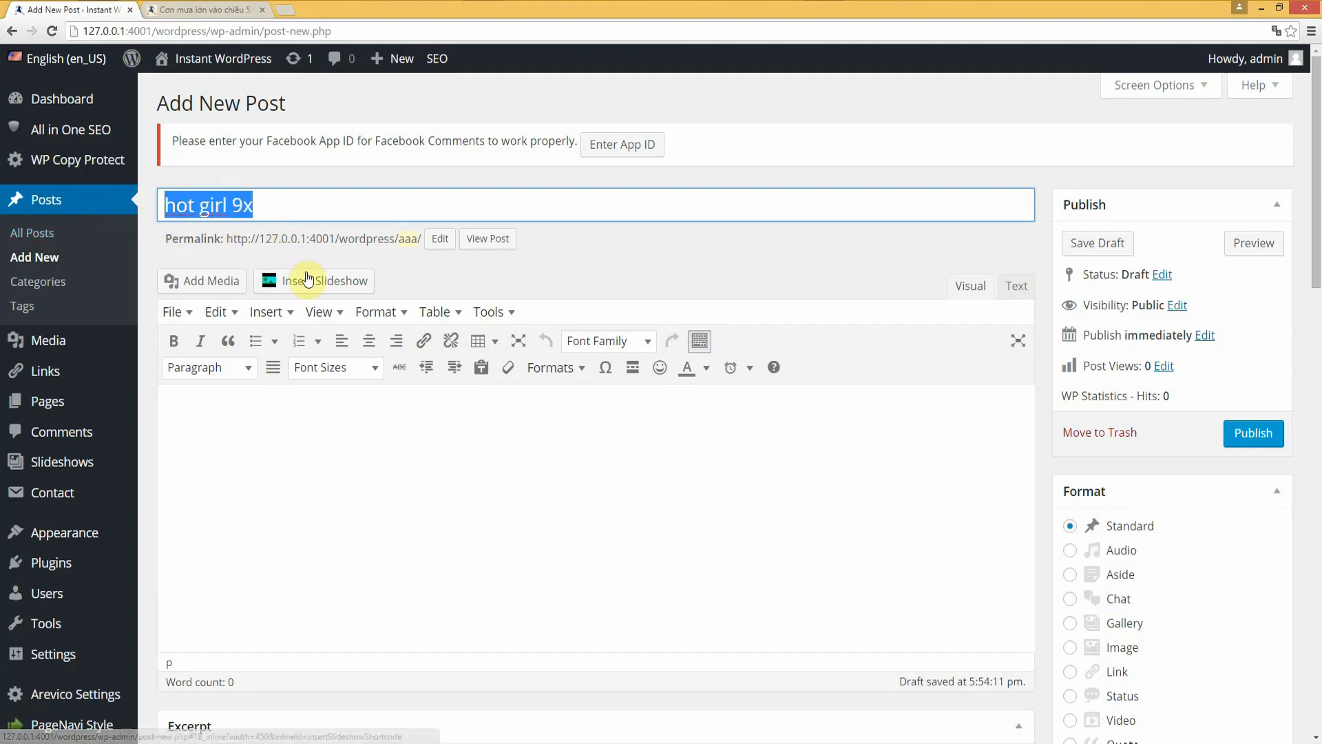
{"action": "scroll", "coordinate": [365, 269], "scroll_direction": "down", "scroll_amount": 15}
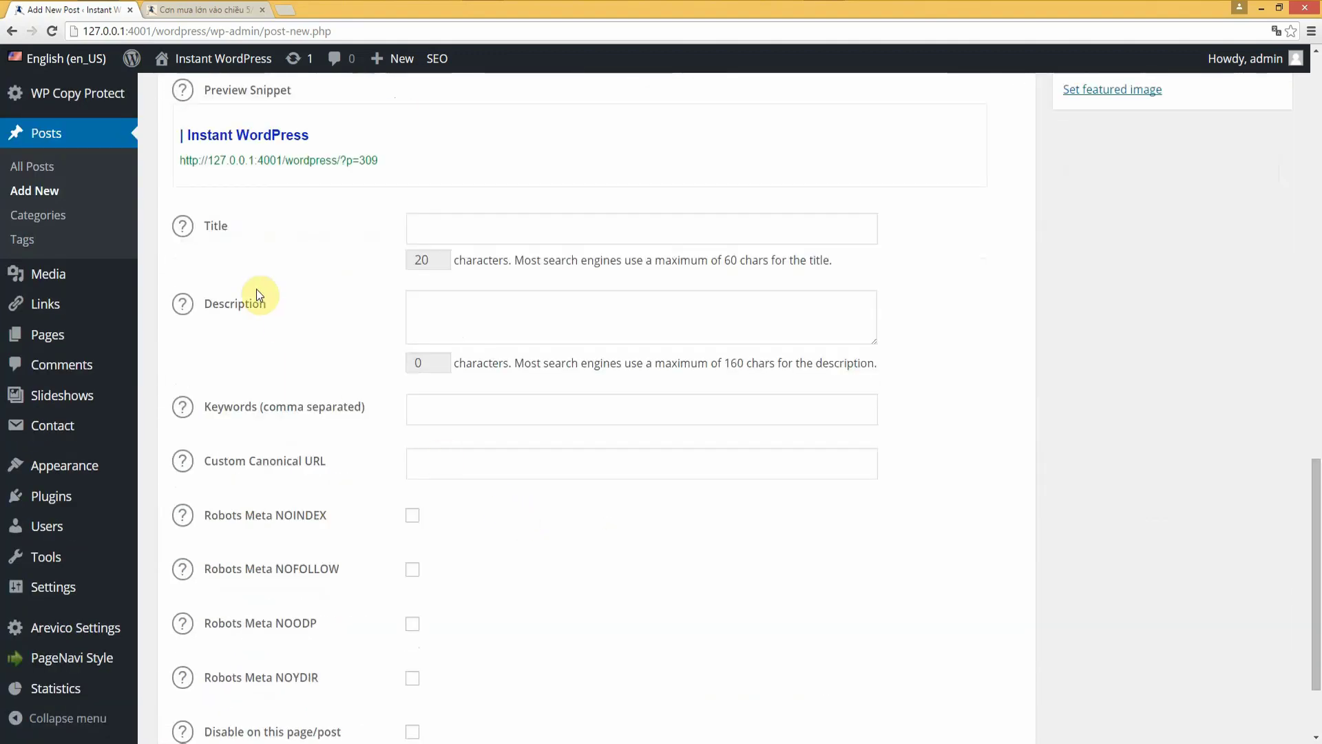
{"action": "left_click", "coordinate": [476, 227]}
{"action": "key", "text": "ctrl+v"}
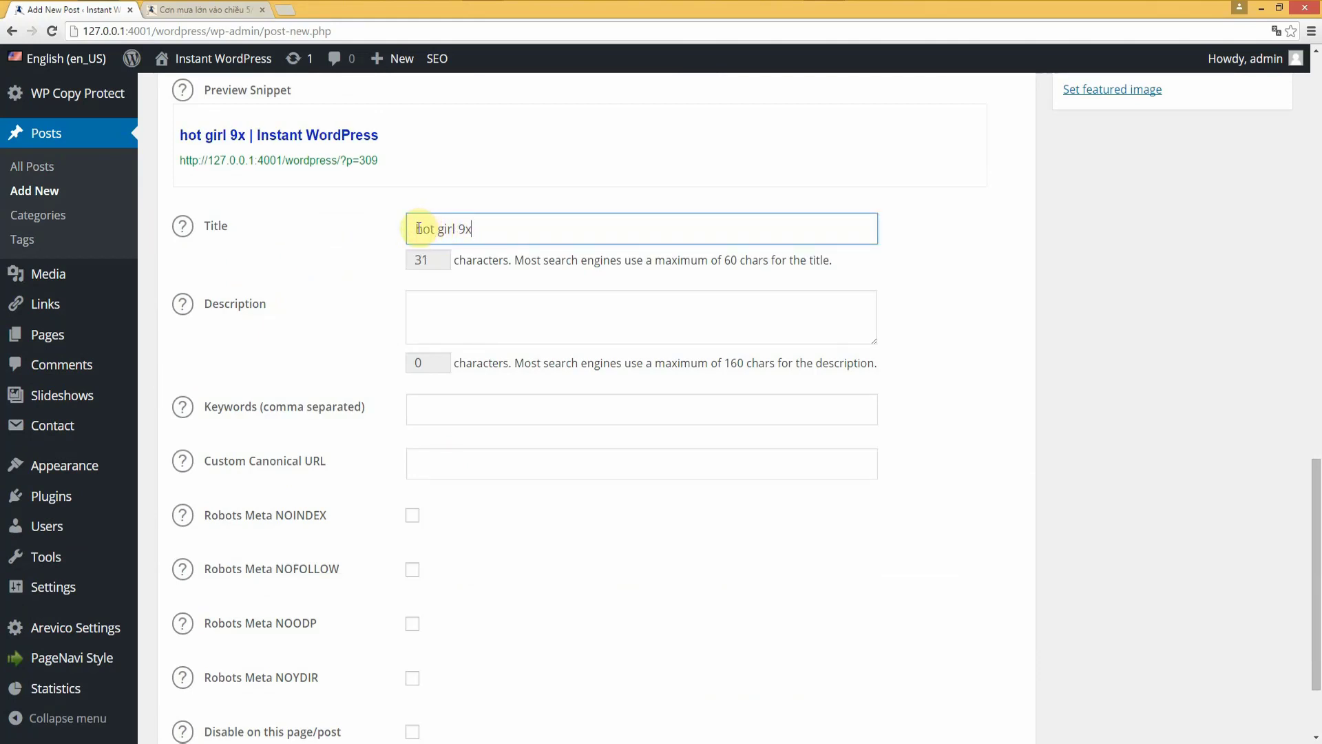
Extend the SEO section's Title to "hot girl 9x xinh đẹp vô đối".
{"action": "left_click_drag", "start_coordinate": [418, 228], "coordinate": [556, 231]}
{"action": "left_click", "coordinate": [500, 225]}
{"action": "left_click", "coordinate": [417, 228]}
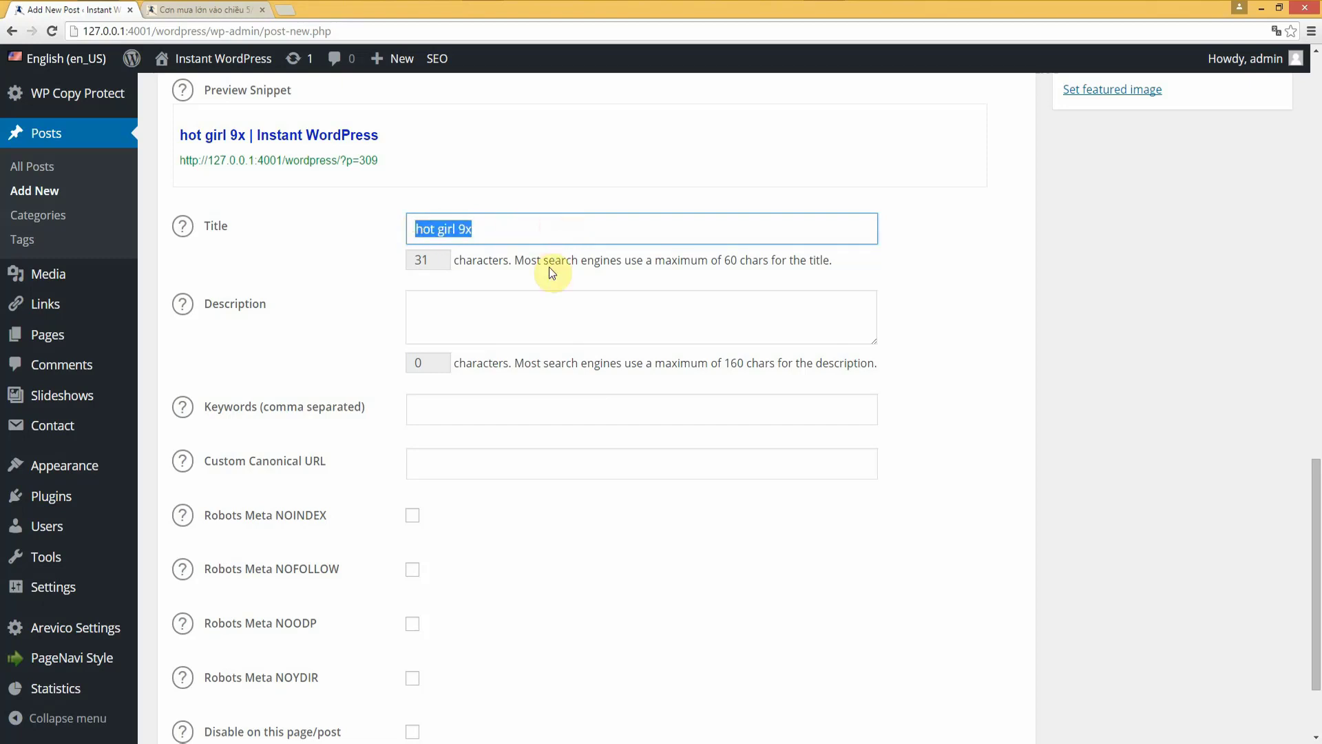
{"action": "left_click", "coordinate": [433, 229]}
{"action": "left_click", "coordinate": [526, 229]}
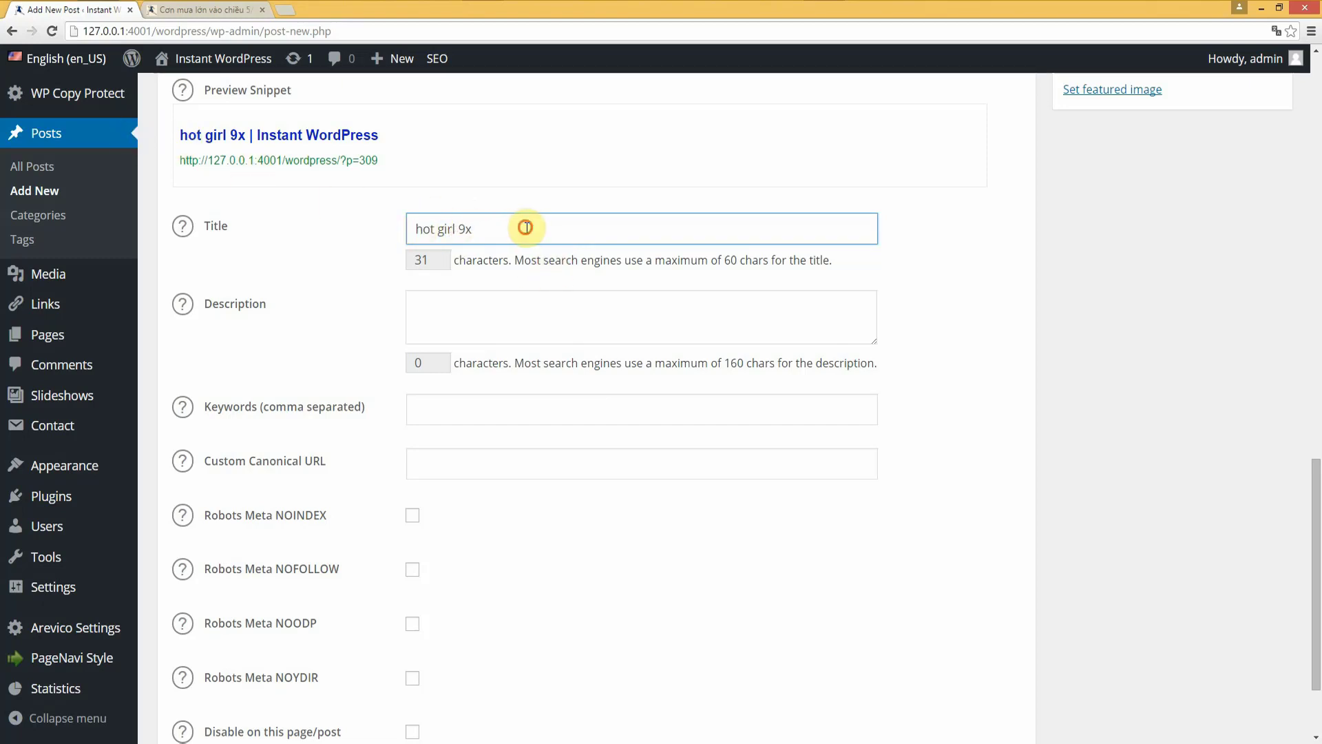
{"action": "type", "text": "x"}
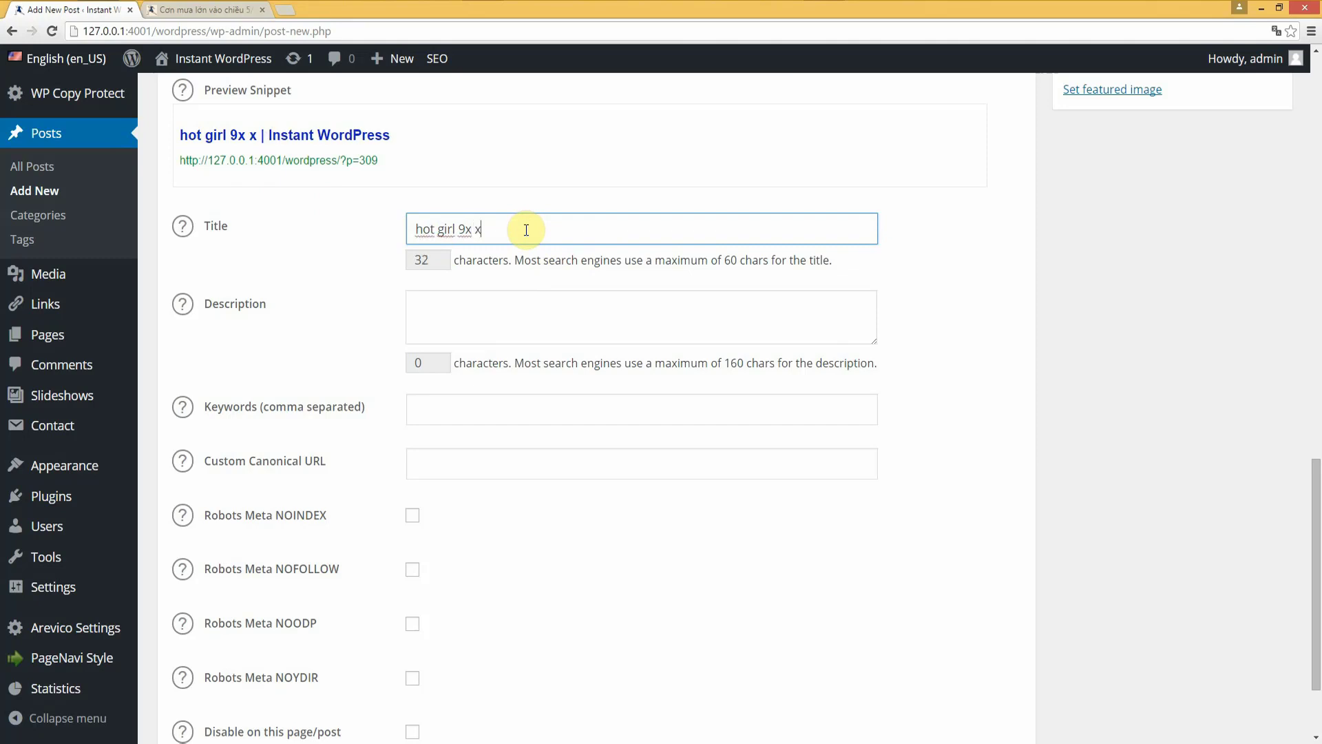
{"action": "type", "text": "inh đẹp v"}
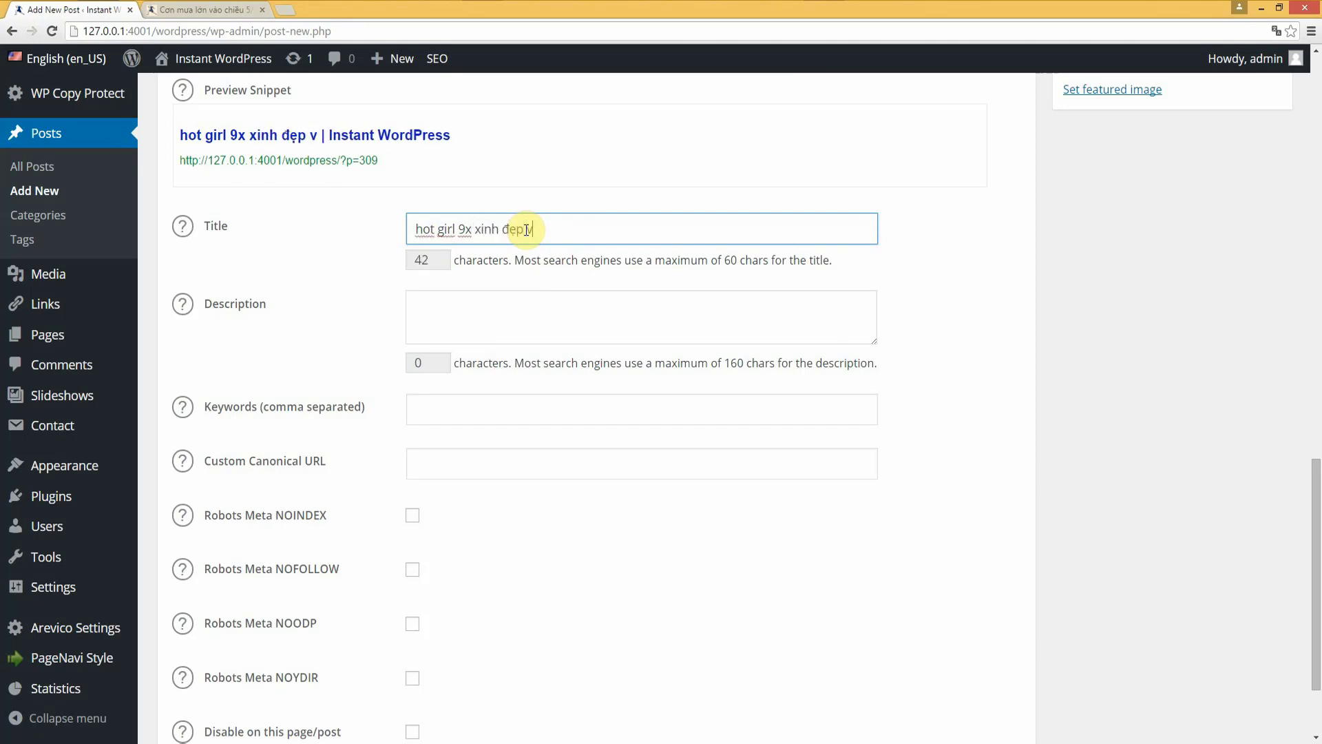
{"action": "type", "text": "ô đoi"}
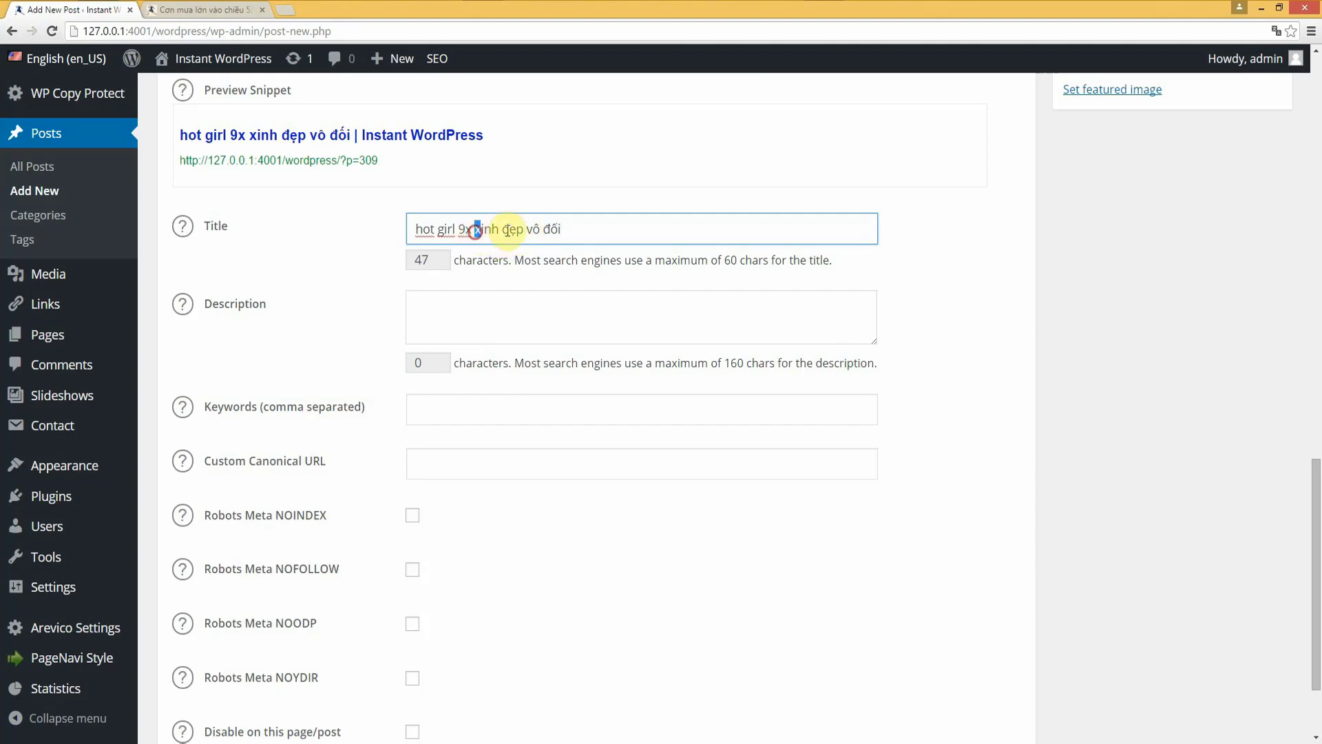
{"action": "left_click_drag", "start_coordinate": [475, 230], "coordinate": [611, 230]}
{"action": "left_click_drag", "start_coordinate": [416, 229], "coordinate": [474, 229]}
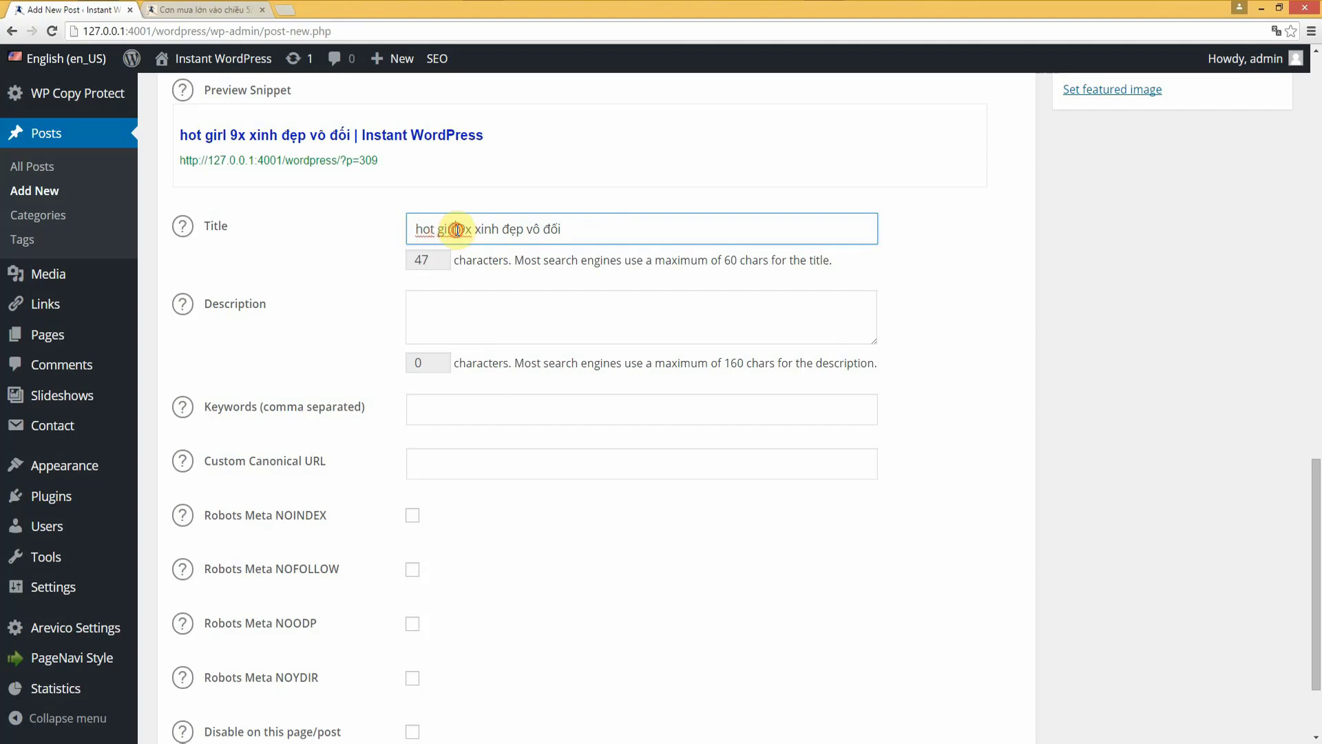
{"action": "triple_click", "coordinate": [453, 229]}
{"action": "left_click", "coordinate": [453, 230]}
{"action": "left_click", "coordinate": [489, 229]}
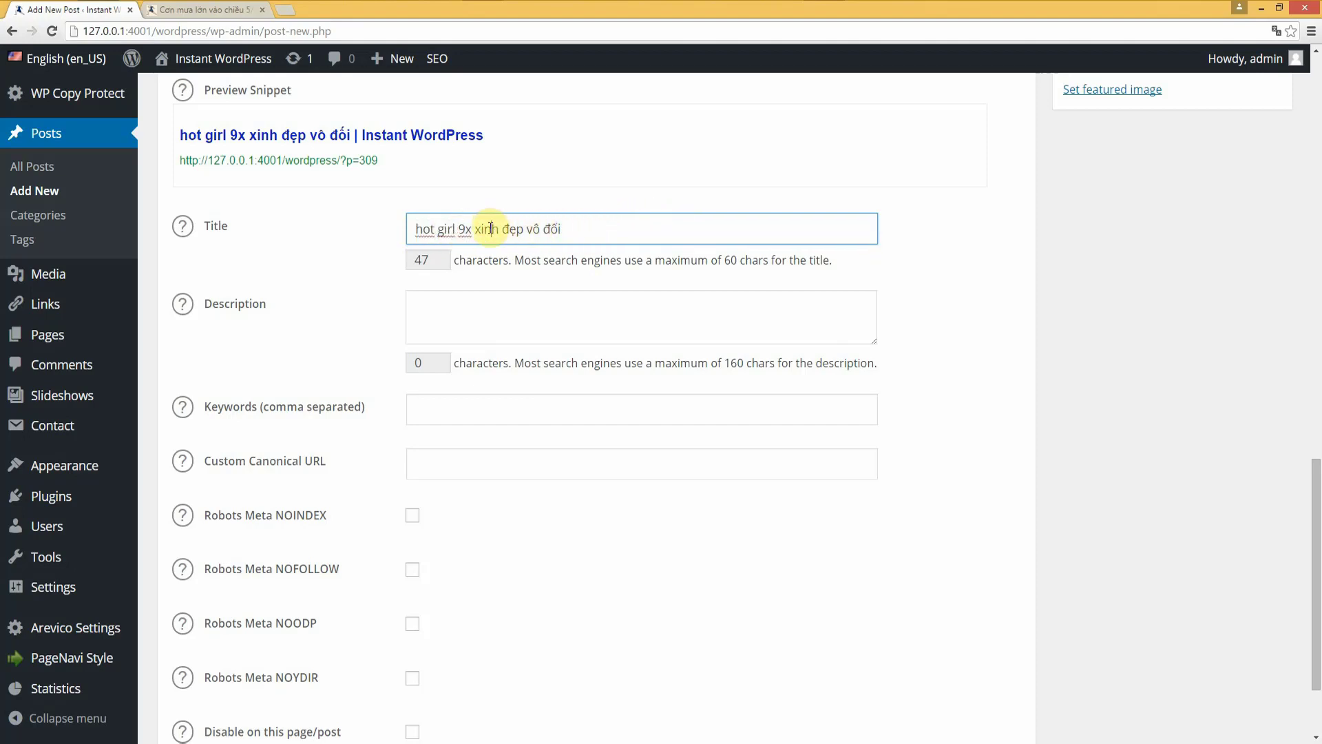
{"action": "left_click_drag", "start_coordinate": [480, 229], "coordinate": [583, 228]}
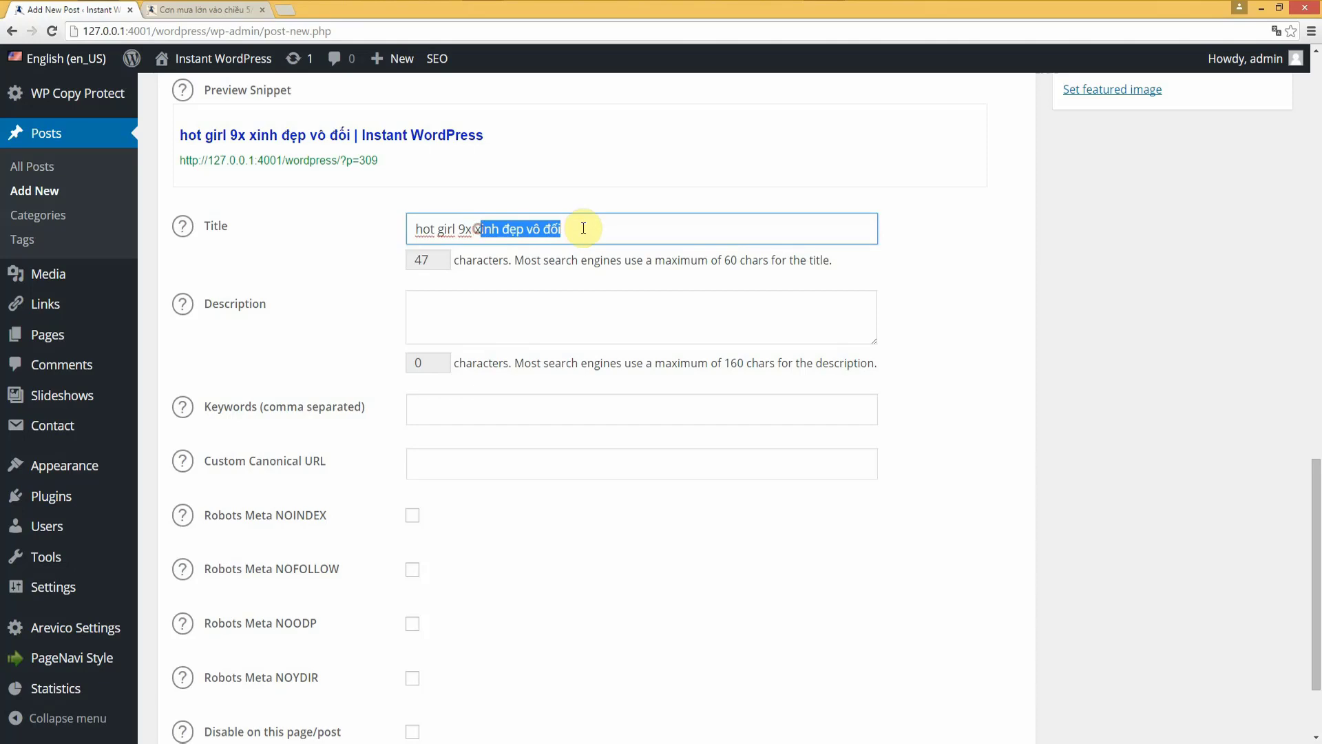
Insert "sự thờ ở của" before "hot girl 9x" at the start of the SEO Title.
{"action": "left_click", "coordinate": [416, 231]}
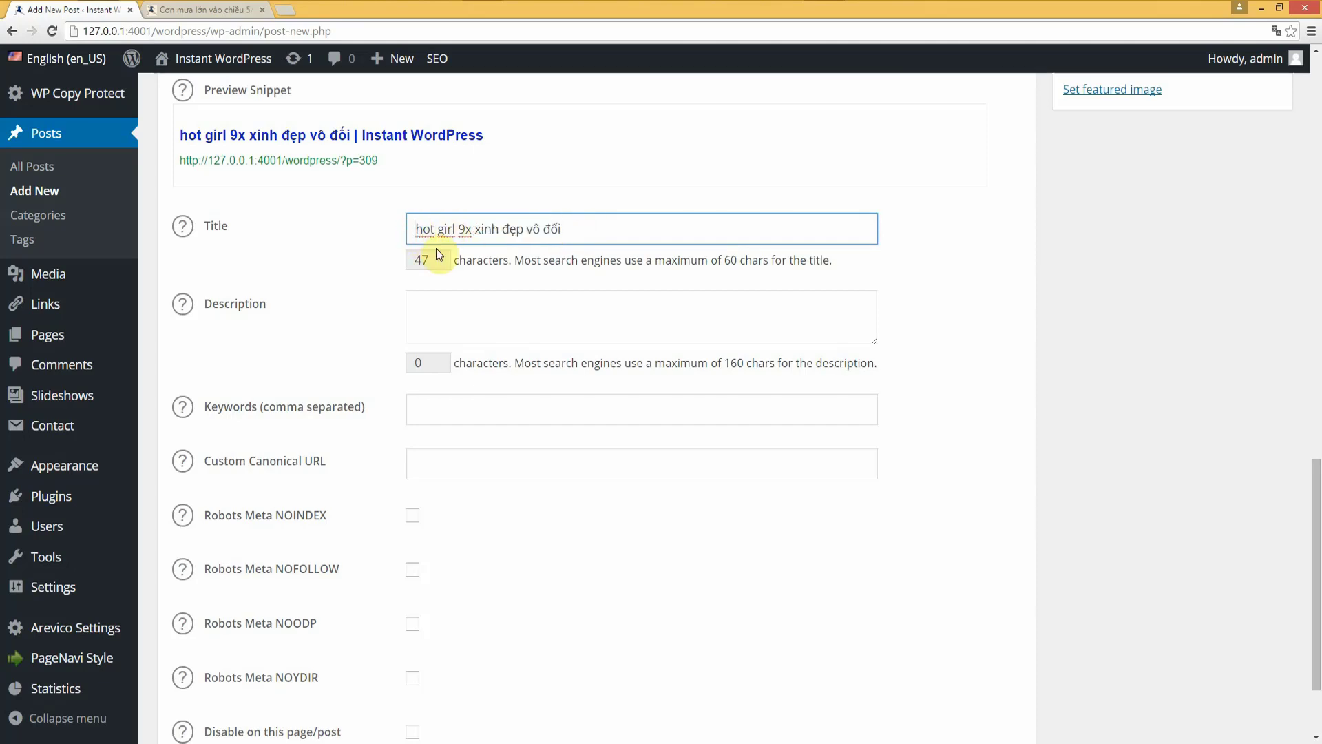
{"action": "type", "text": "sự thờ"}
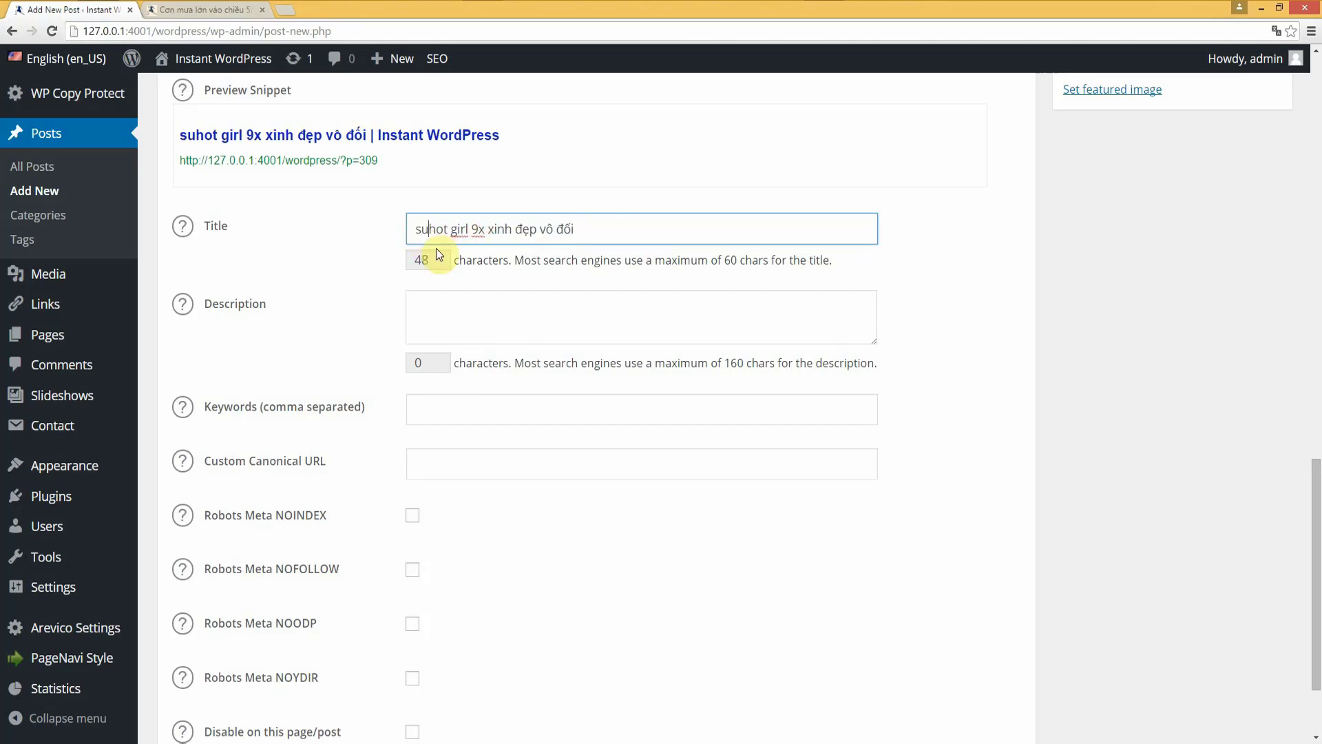
{"action": "type", "text": " ở của"}
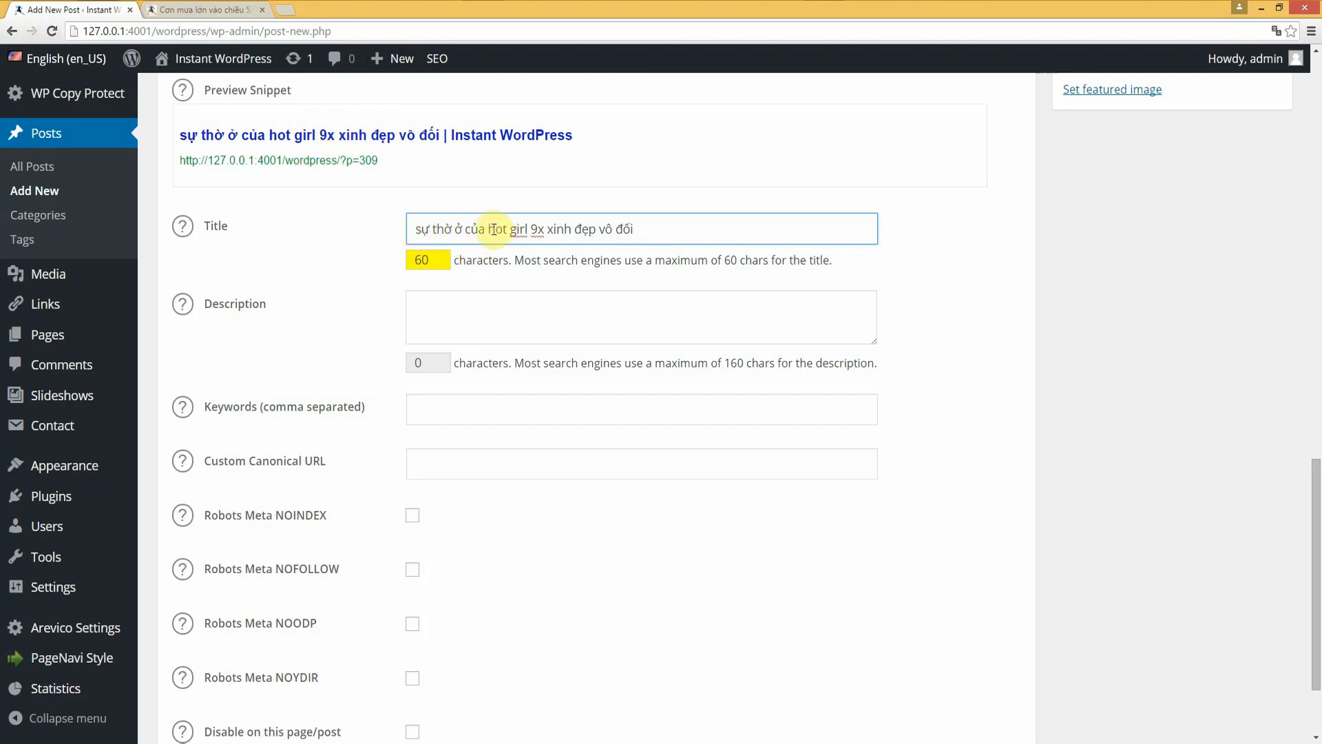
{"action": "left_click_drag", "start_coordinate": [493, 230], "coordinate": [541, 231]}
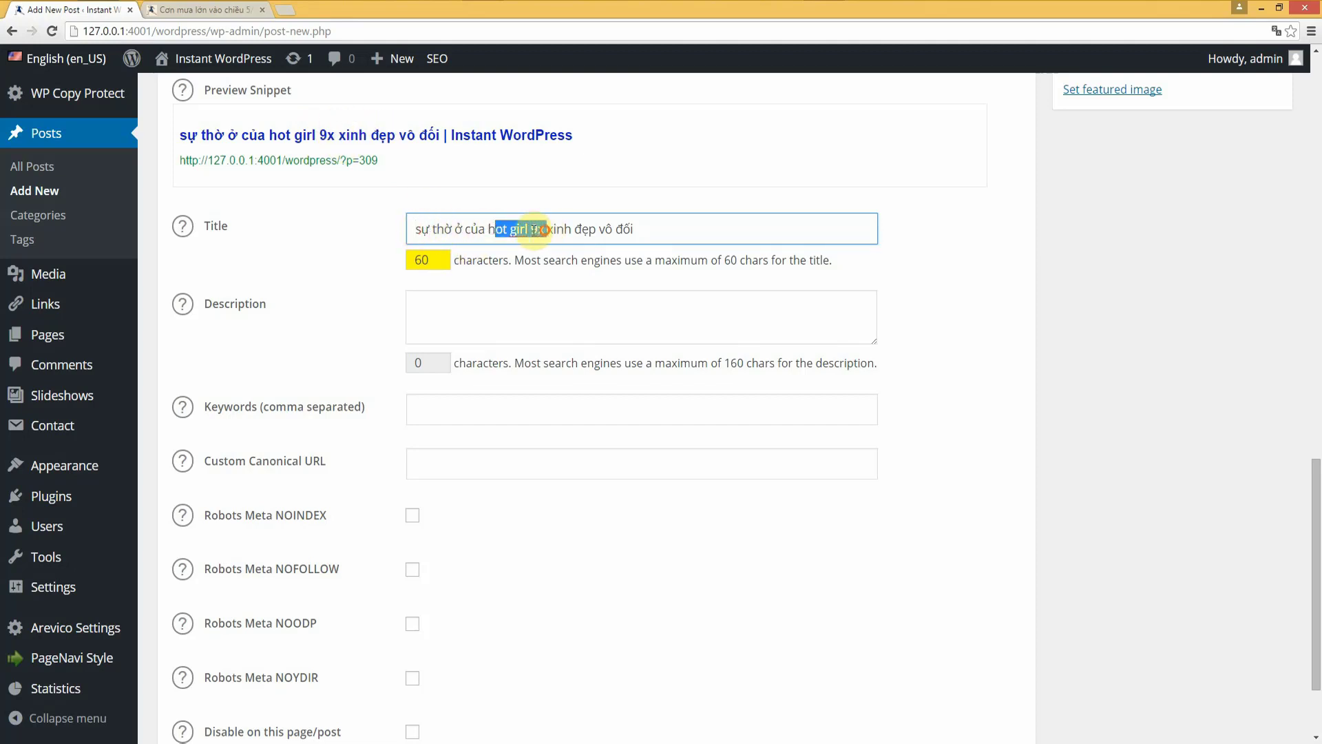
Delete the words "sự thờ ở của" from the start of the SEO Title.
{"action": "left_click", "coordinate": [488, 229]}
{"action": "key", "text": "BackSpace"}
{"action": "key", "text": "BackSpace"}
{"action": "key", "text": "BackSpace"}
{"action": "key", "text": "BackSpace"}
{"action": "key", "text": "BackSpace"}
{"action": "key", "text": "BackSpace"}
{"action": "key", "text": "BackSpace"}
{"action": "key", "text": "BackSpace"}
{"action": "key", "text": "BackSpace"}
{"action": "key", "text": "BackSpace"}
{"action": "key", "text": "BackSpace"}
{"action": "key", "text": "BackSpace"}
{"action": "key", "text": "BackSpace"}
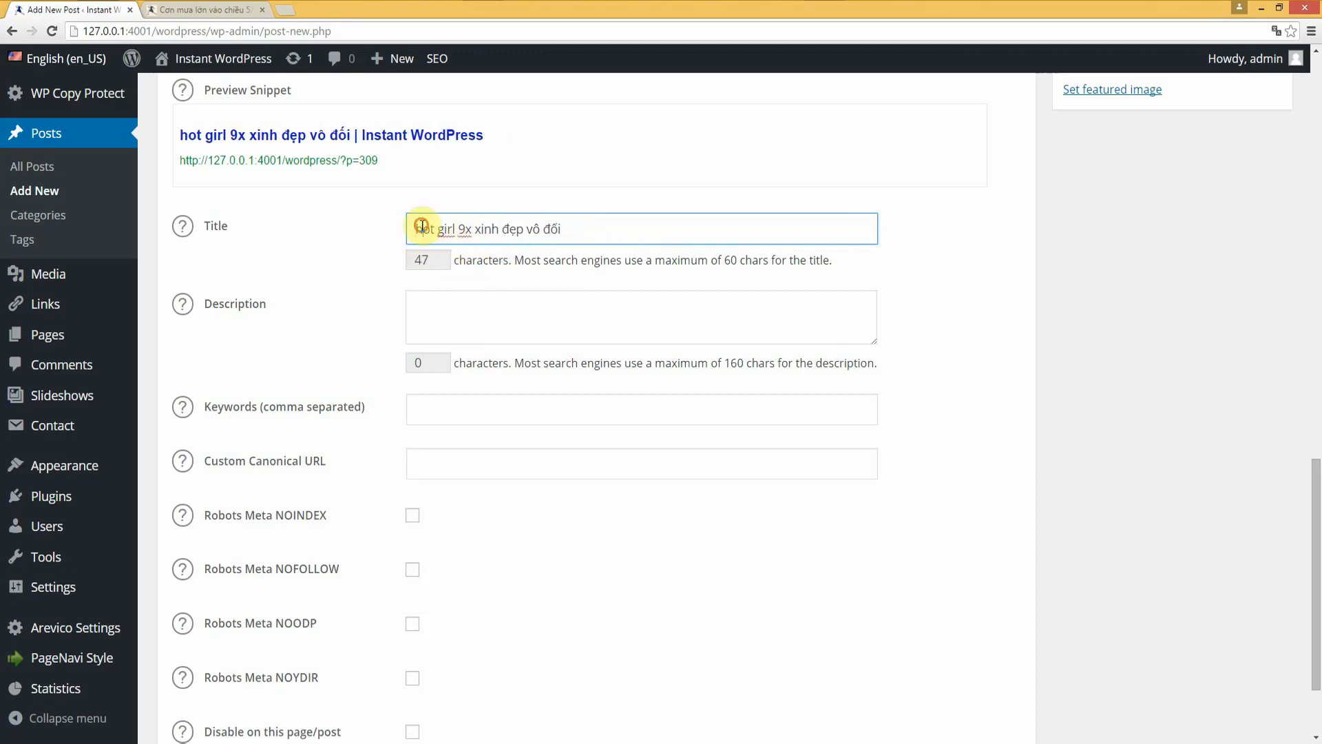
Copy the full SEO Title "hot girl 9x xinh đẹp vô đối" into the Description field.
{"action": "left_click_drag", "start_coordinate": [422, 228], "coordinate": [583, 228]}
{"action": "key", "text": "ctrl+c"}
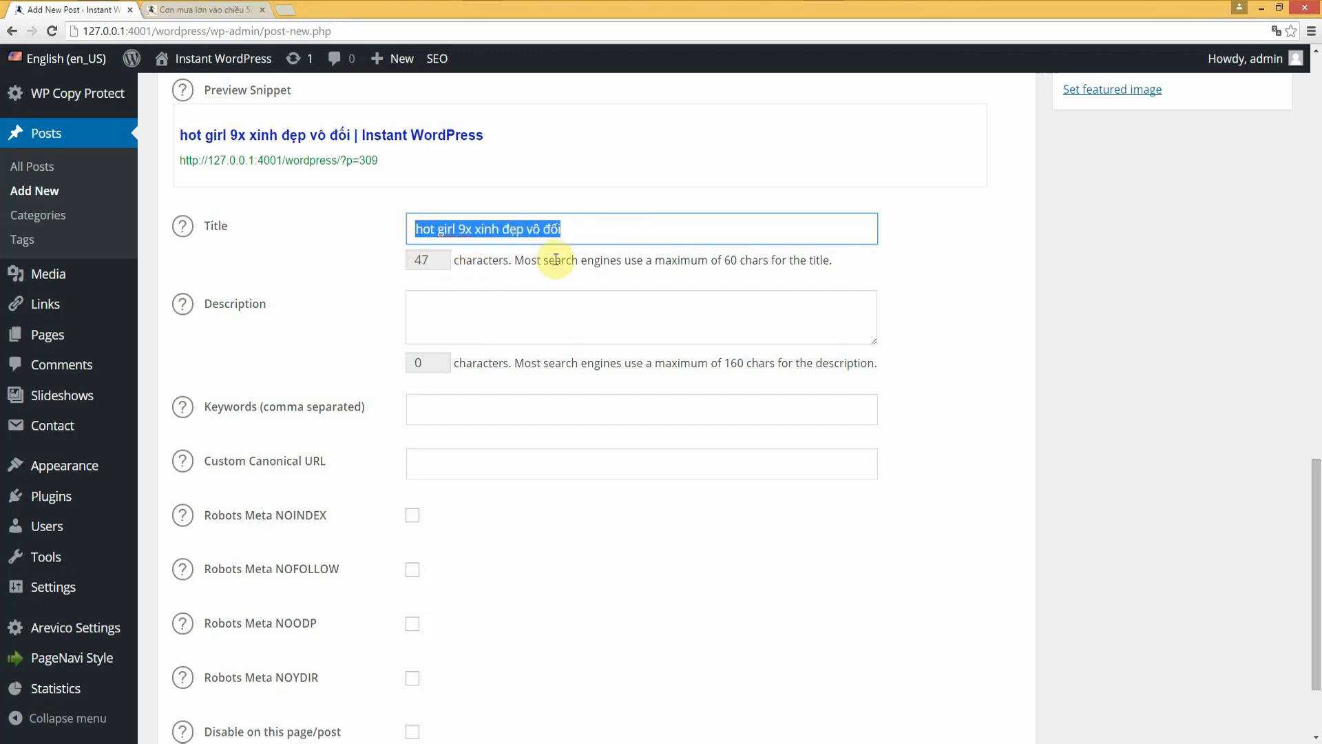
{"action": "left_click", "coordinate": [474, 305]}
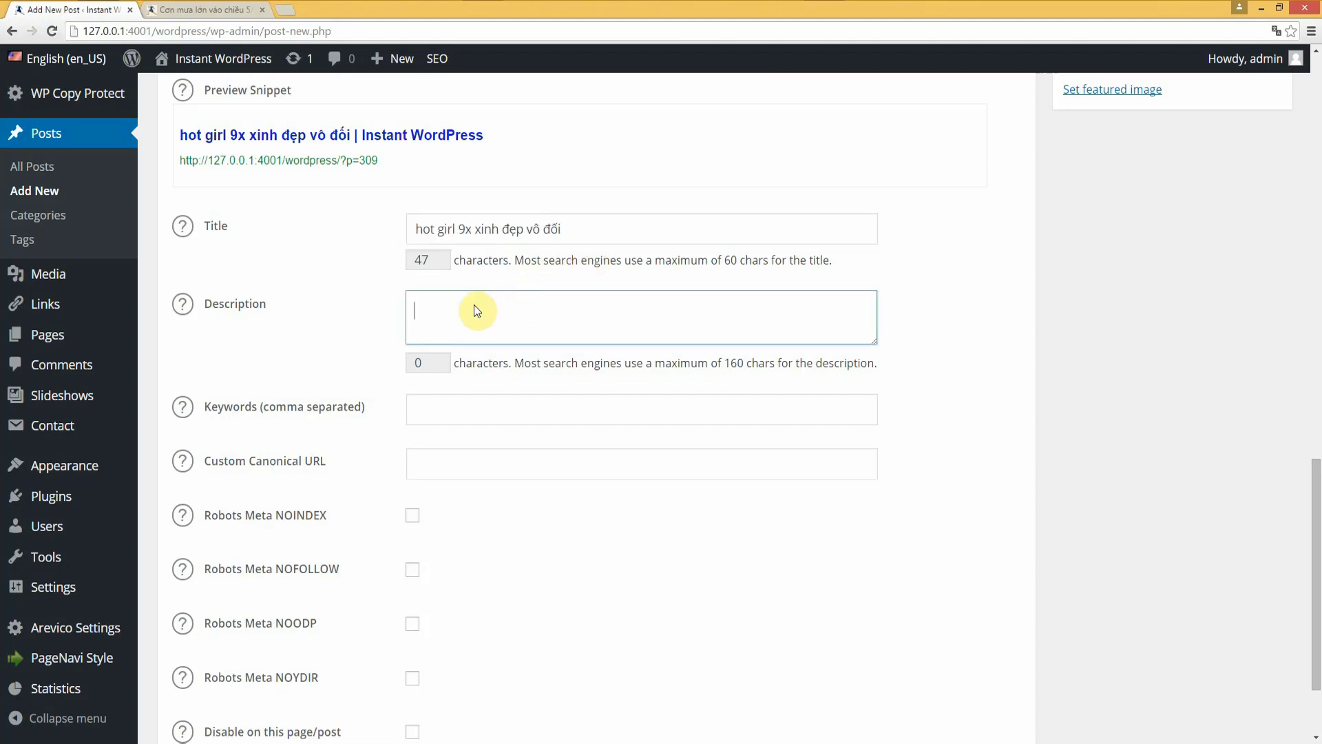
{"action": "key", "text": "ctrl+v"}
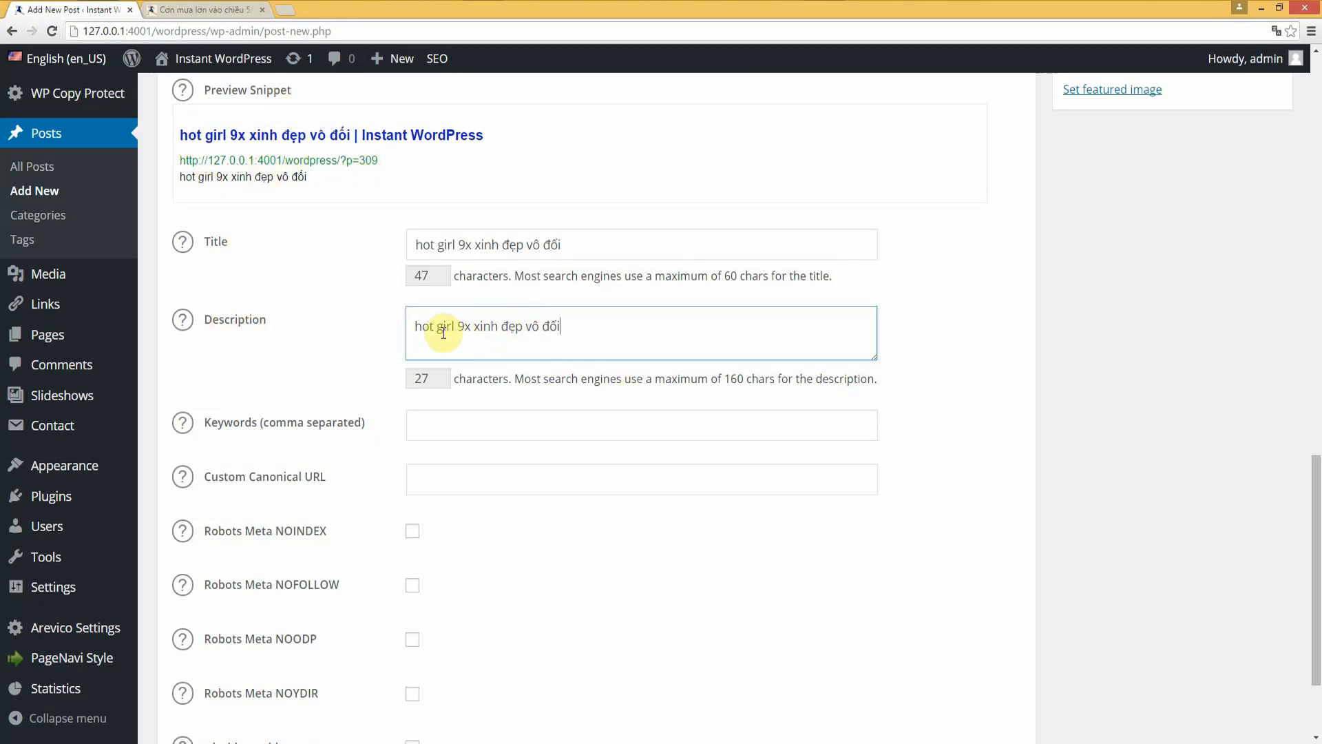
Copy the phrase "hot girl 9x" from the start of the Description and append it at the end of that text.
{"action": "left_click", "coordinate": [589, 323]}
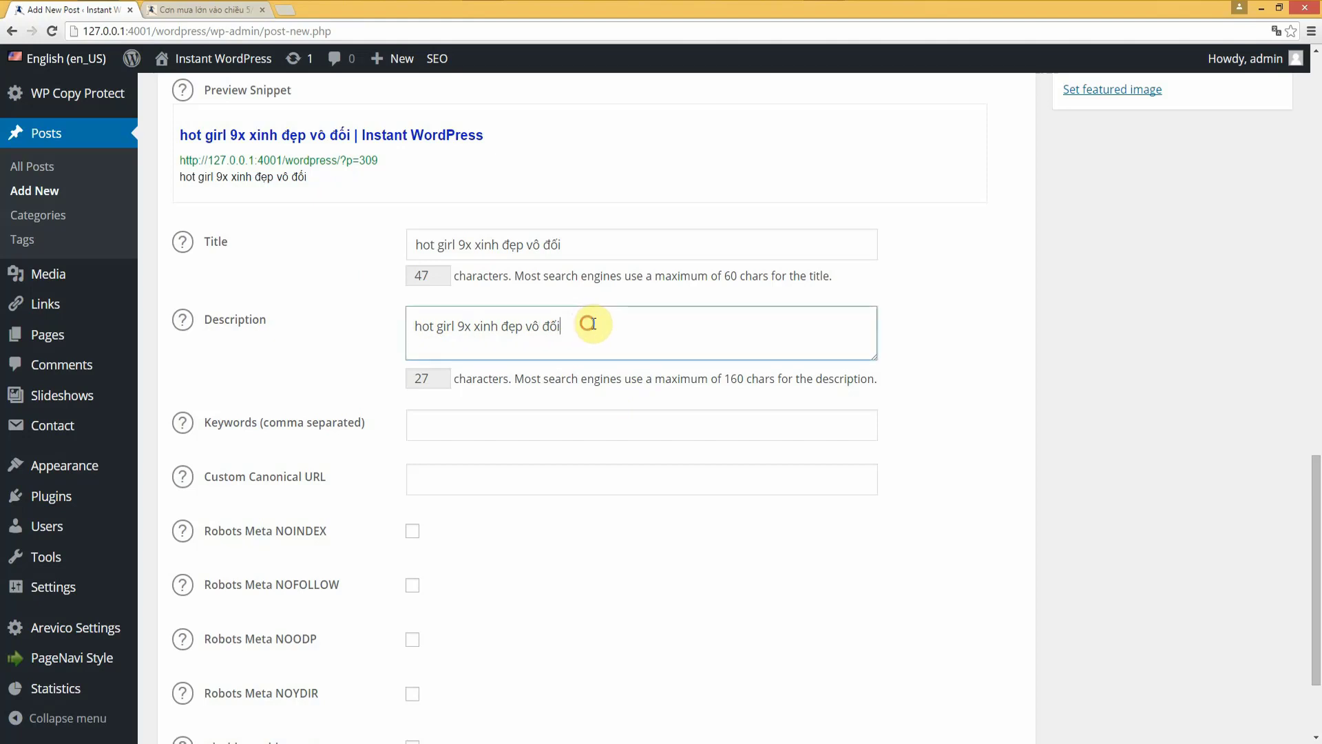
{"action": "left_click_drag", "start_coordinate": [589, 323], "coordinate": [415, 326]}
{"action": "key", "text": "ctrl+c"}
{"action": "left_click", "coordinate": [446, 329]}
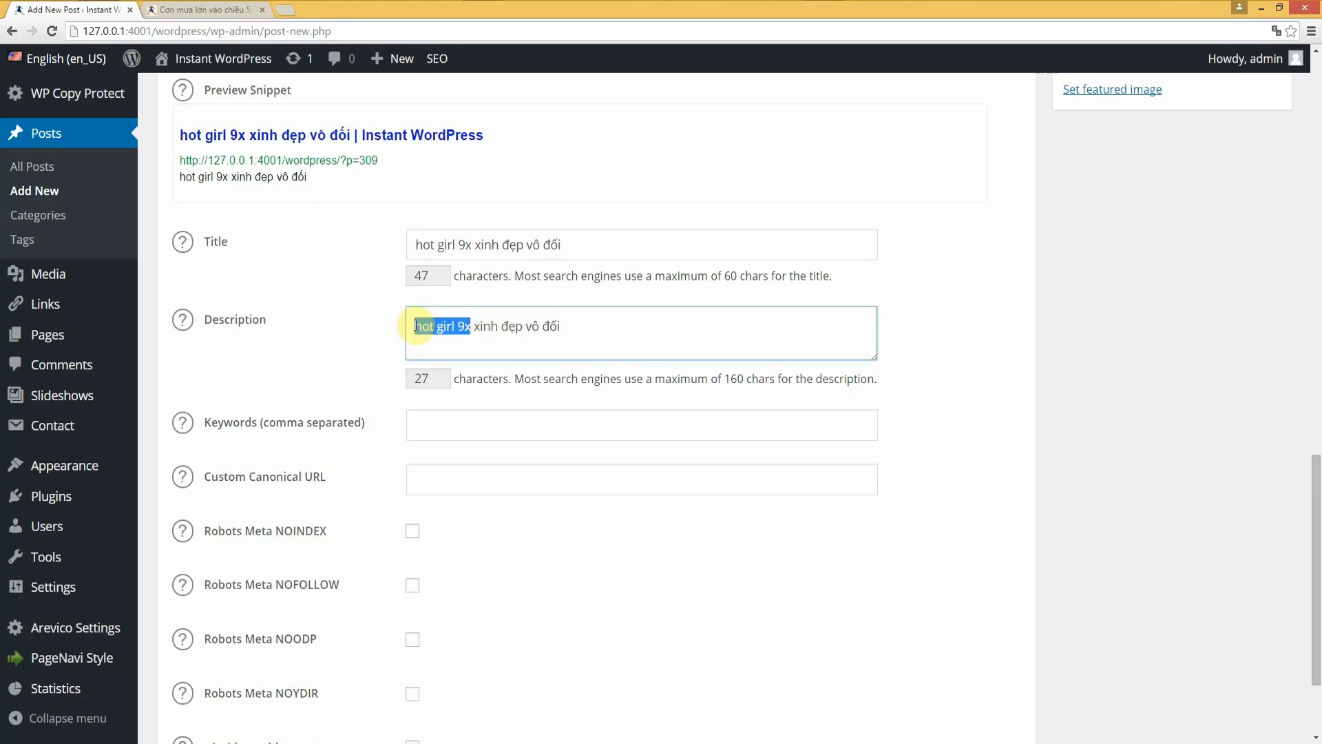
{"action": "left_click", "coordinate": [682, 334]}
{"action": "key", "text": "ctrl+v"}
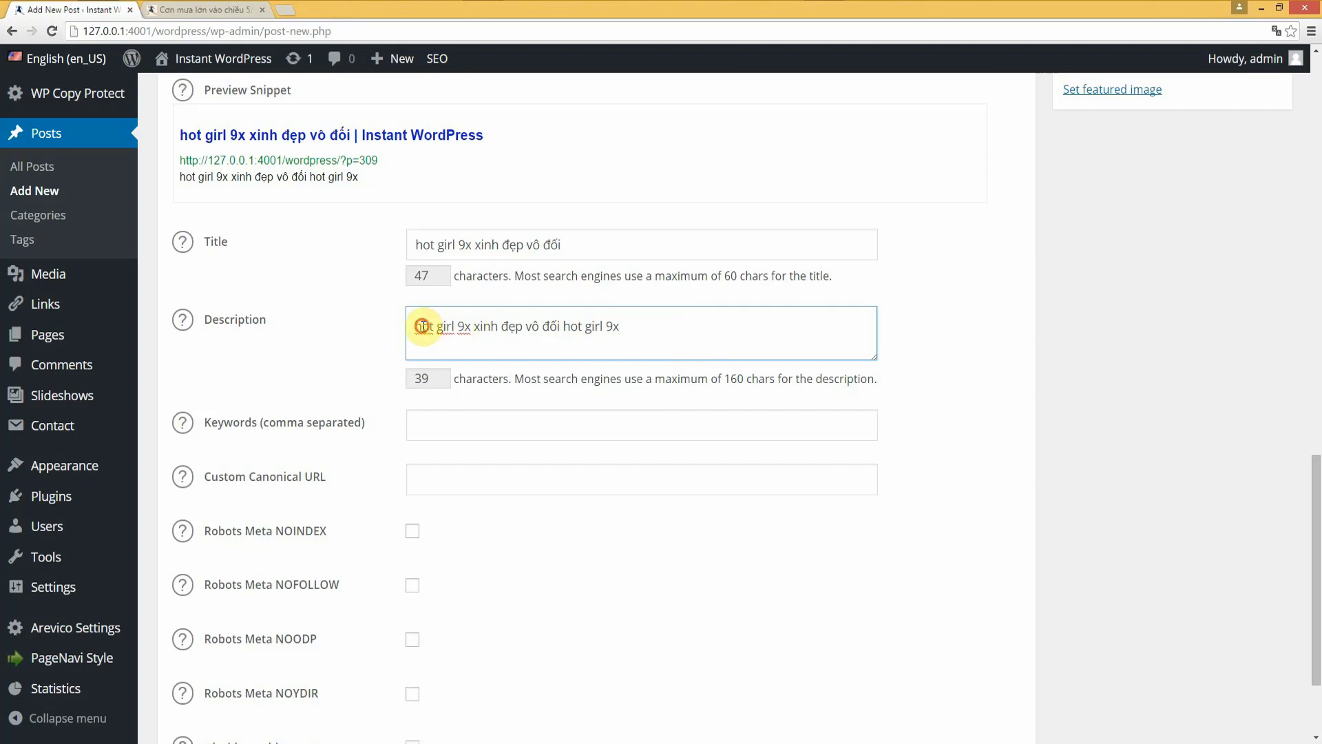
Examine the SEO Title and the Description, checking where the key phrase "hot girl 9x" is placed.
{"action": "left_click", "coordinate": [496, 325]}
{"action": "left_click_drag", "start_coordinate": [411, 246], "coordinate": [582, 246]}
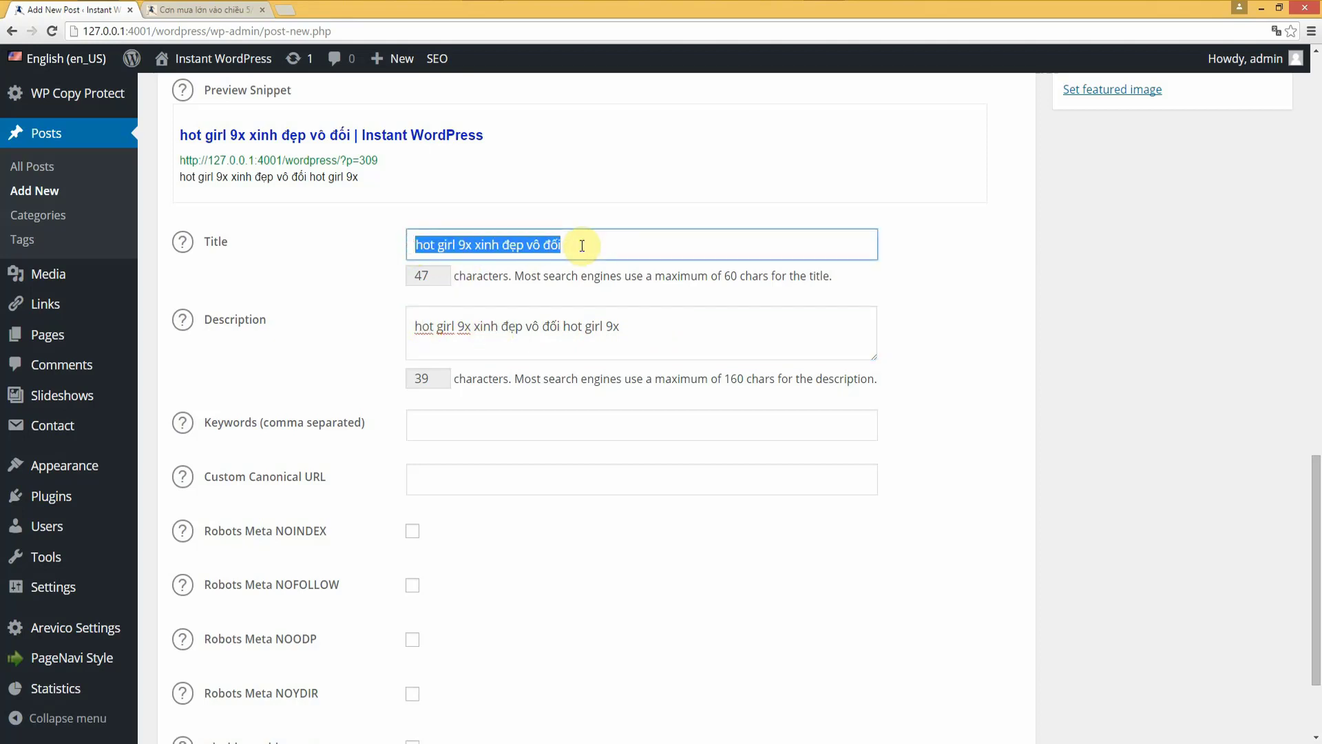
{"action": "left_click", "coordinate": [502, 334]}
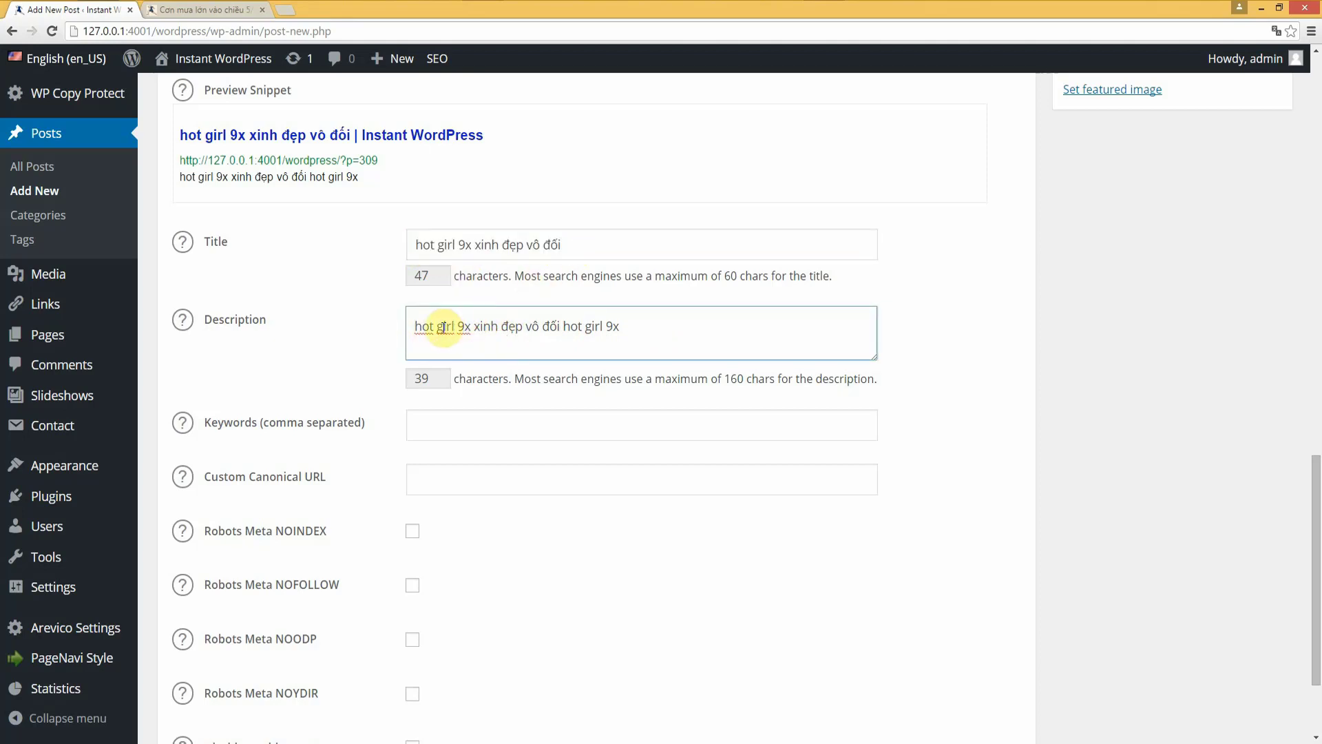
{"action": "left_click", "coordinate": [474, 326]}
{"action": "left_click", "coordinate": [564, 327]}
{"action": "key", "text": "shift+End"}
{"action": "left_click", "coordinate": [589, 327]}
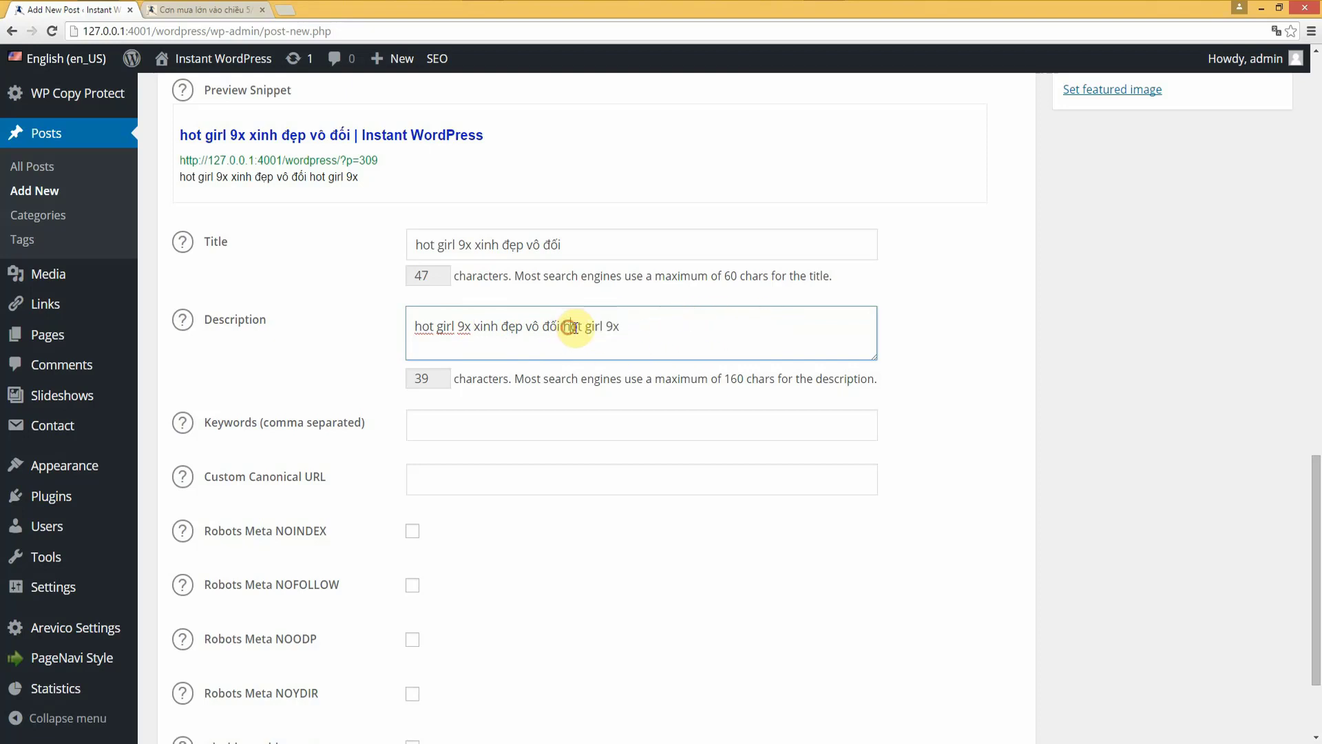
{"action": "left_click", "coordinate": [563, 327]}
{"action": "left_click", "coordinate": [670, 324], "text": "shift"}
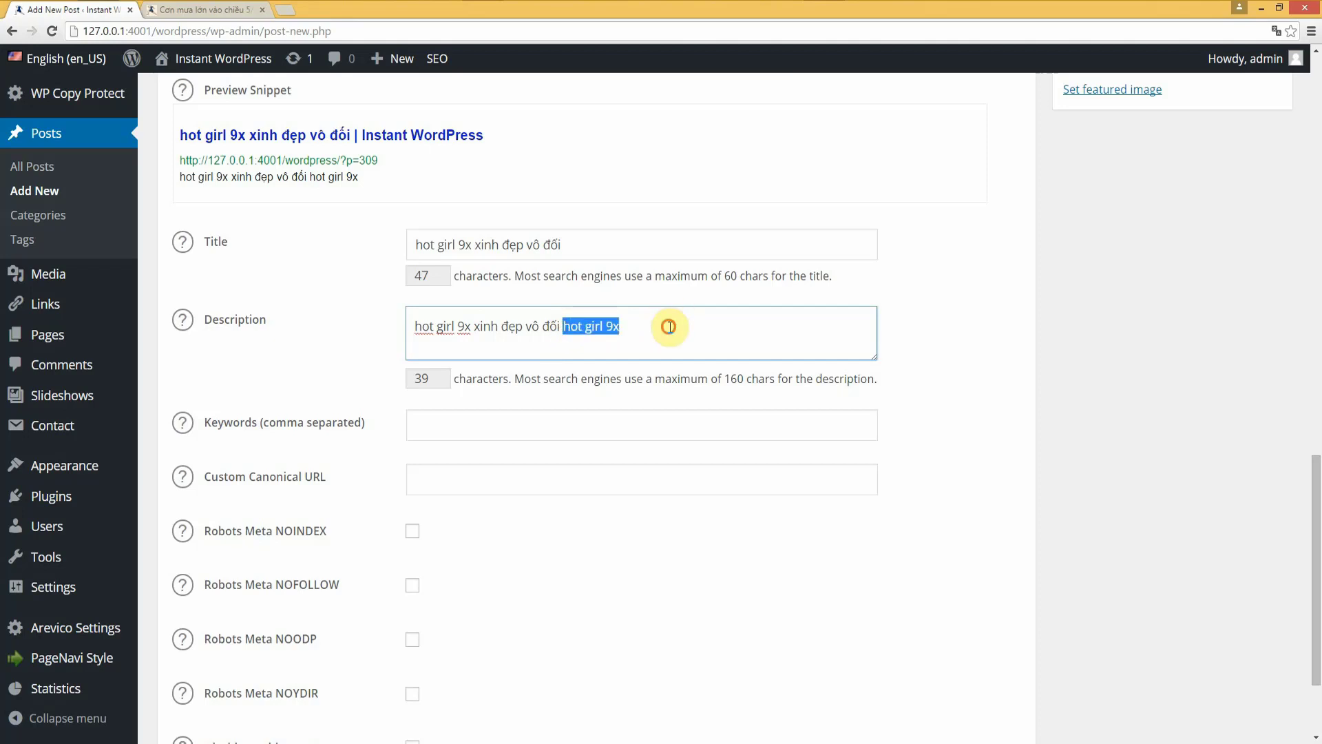
{"action": "left_click_drag", "start_coordinate": [472, 326], "coordinate": [349, 327]}
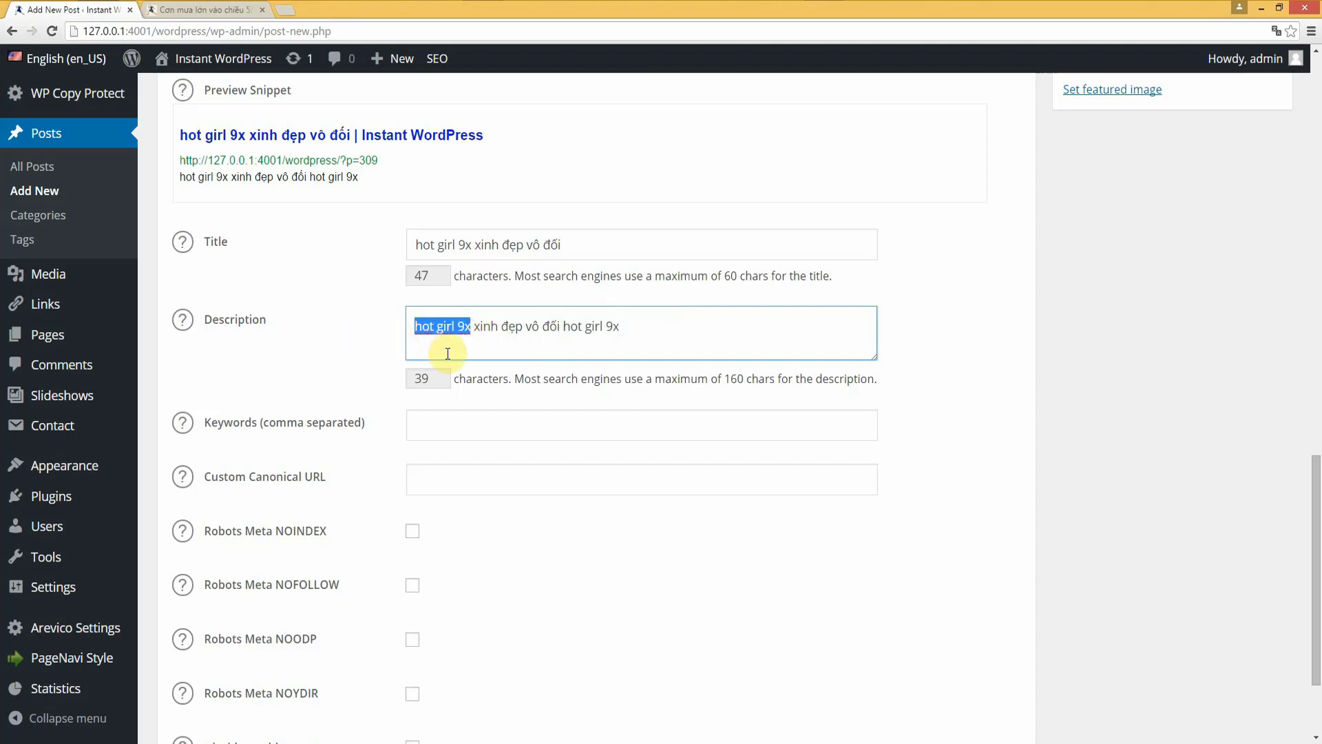
{"action": "left_click", "coordinate": [473, 327]}
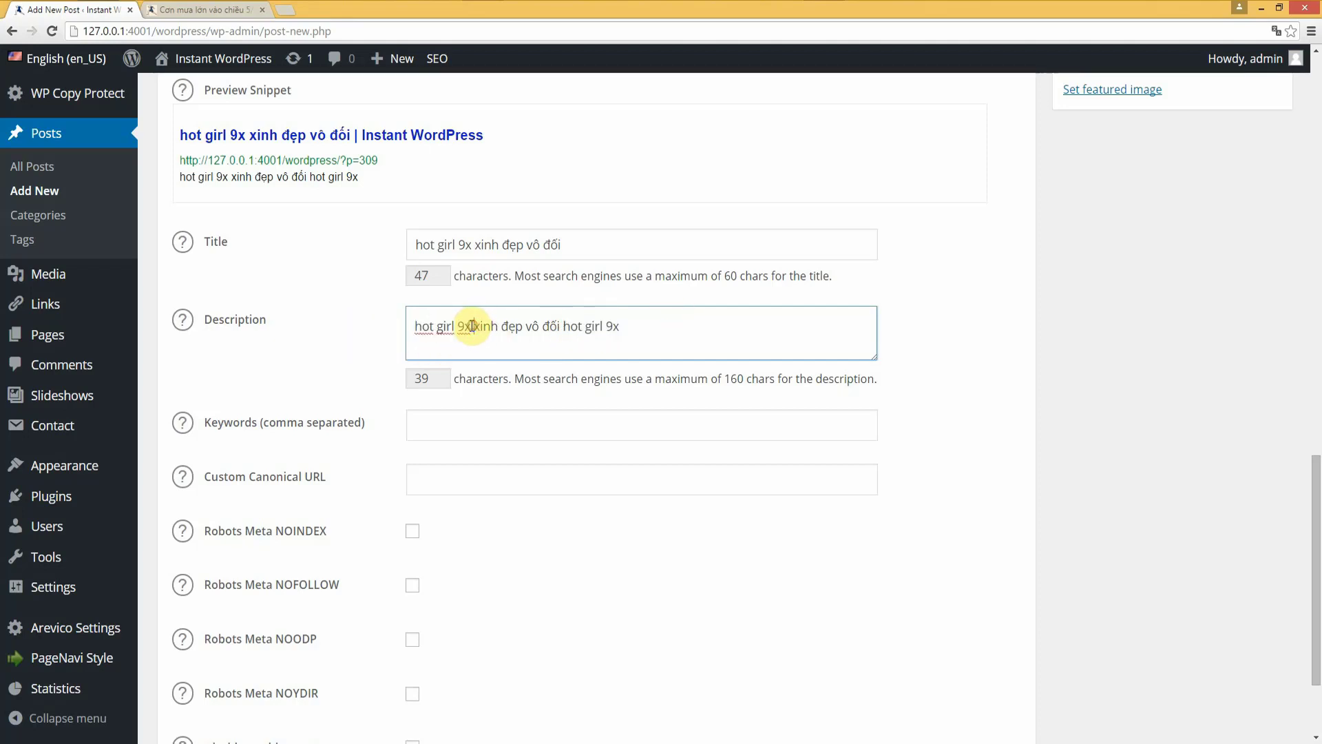
{"action": "left_click", "coordinate": [414, 327], "text": "shift"}
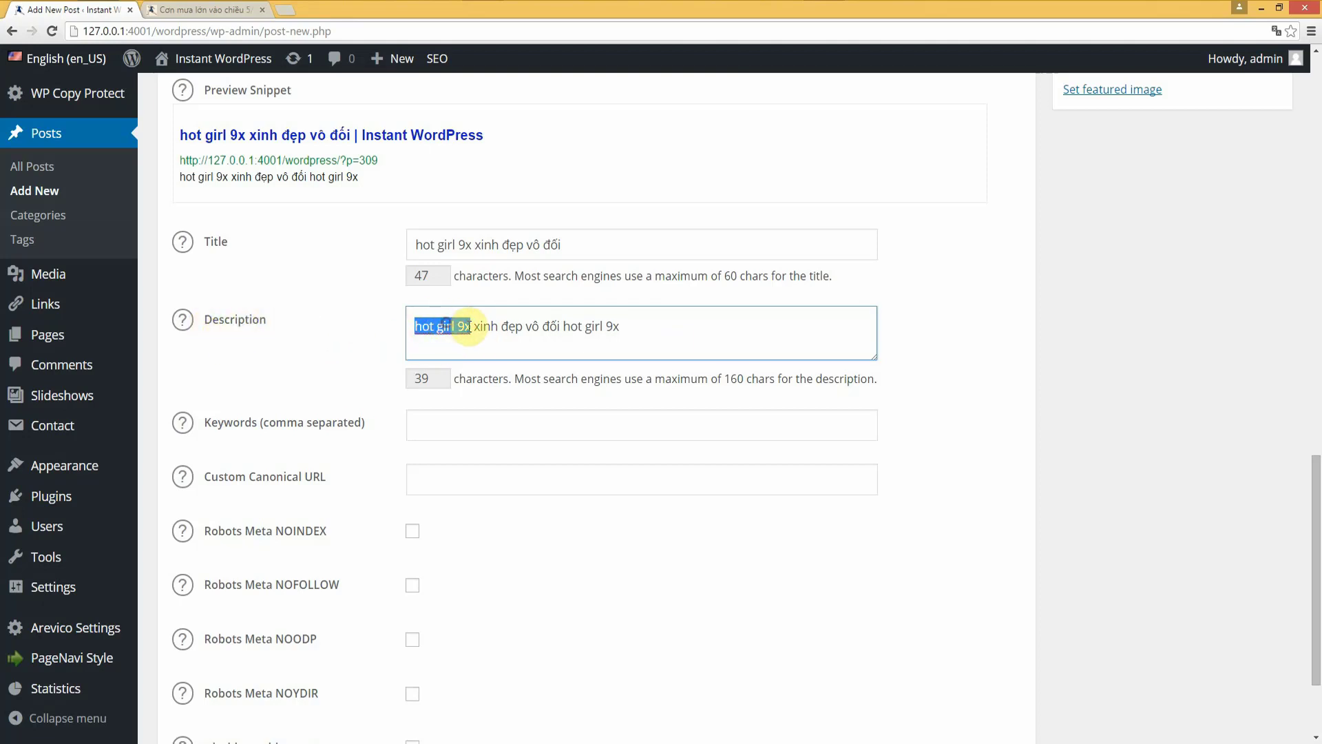
{"action": "key", "text": "End"}
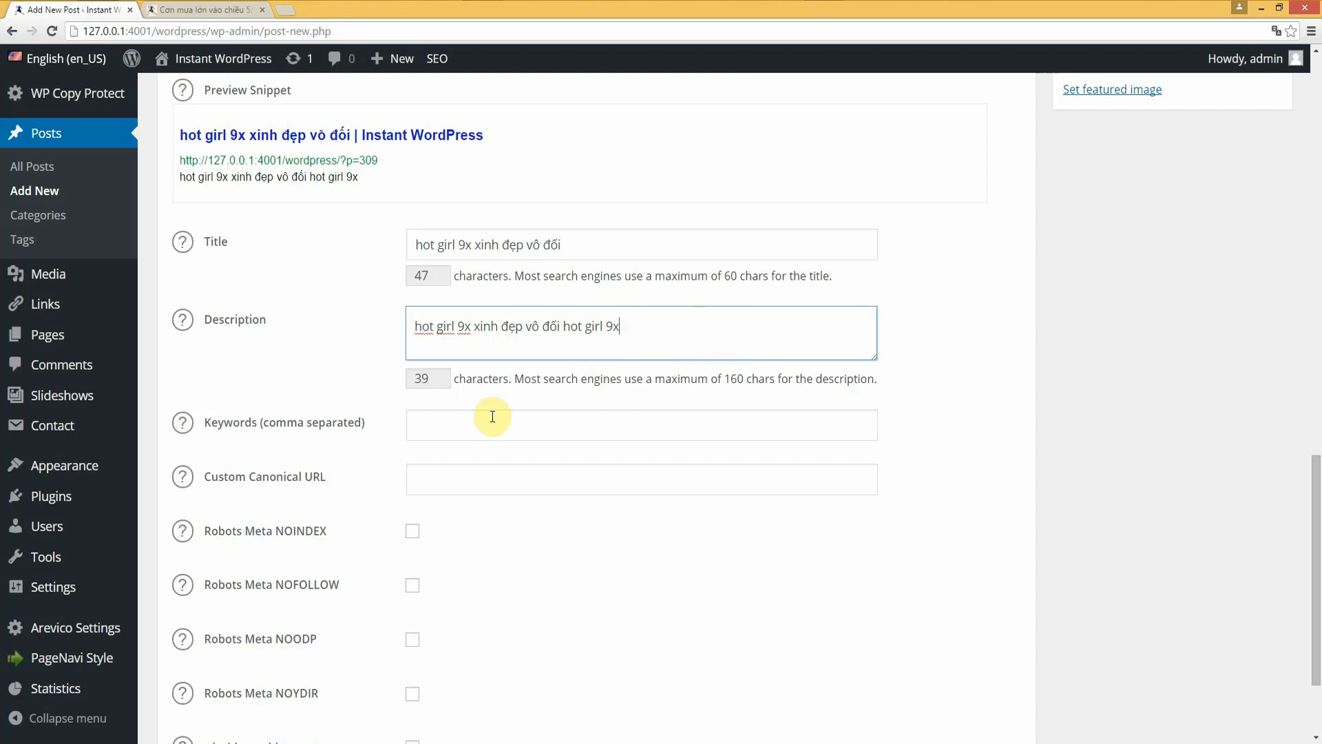
Copy the phrase "hot girl 9x" from the SEO Title into the Keywords field.
{"action": "left_click", "coordinate": [470, 426]}
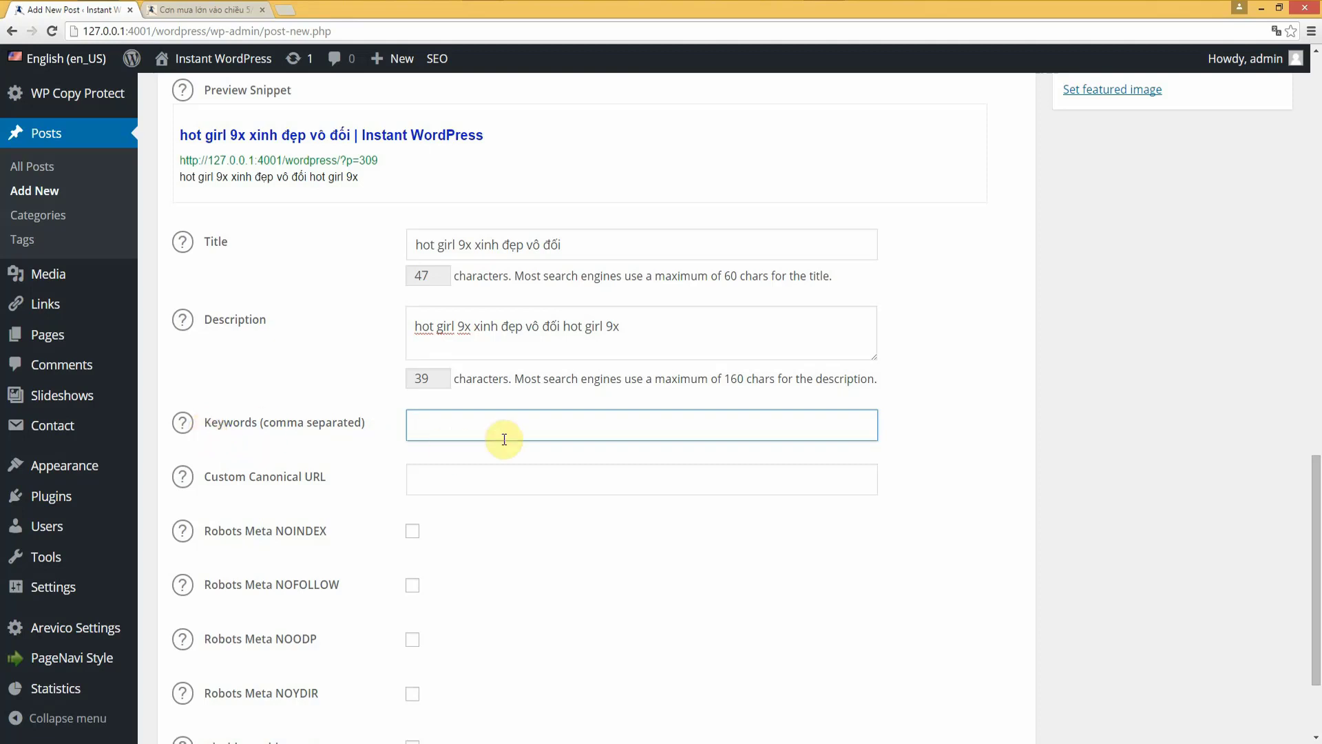
{"action": "left_click", "coordinate": [525, 421]}
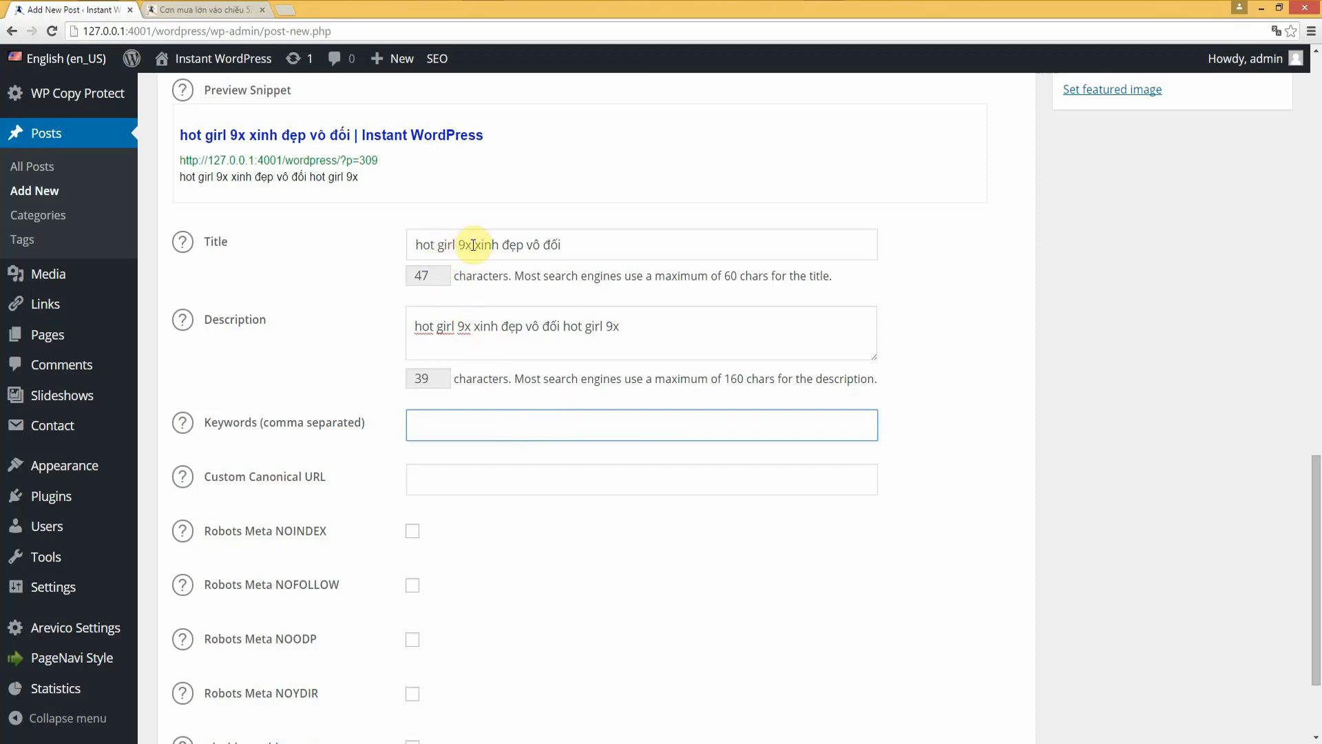
{"action": "left_click_drag", "start_coordinate": [473, 244], "coordinate": [375, 248]}
{"action": "key", "text": "ctrl+c"}
{"action": "left_click", "coordinate": [437, 422]}
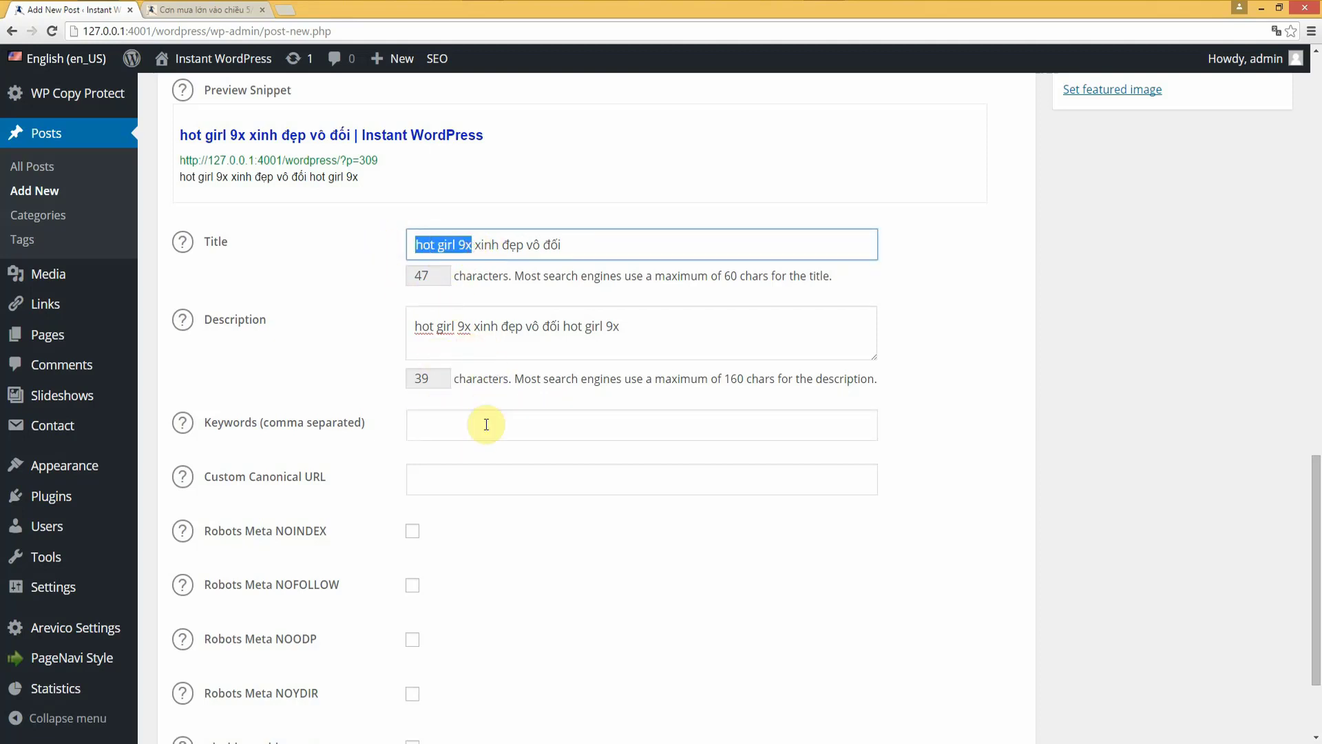
{"action": "left_click", "coordinate": [454, 432]}
{"action": "key", "text": "ctrl+v"}
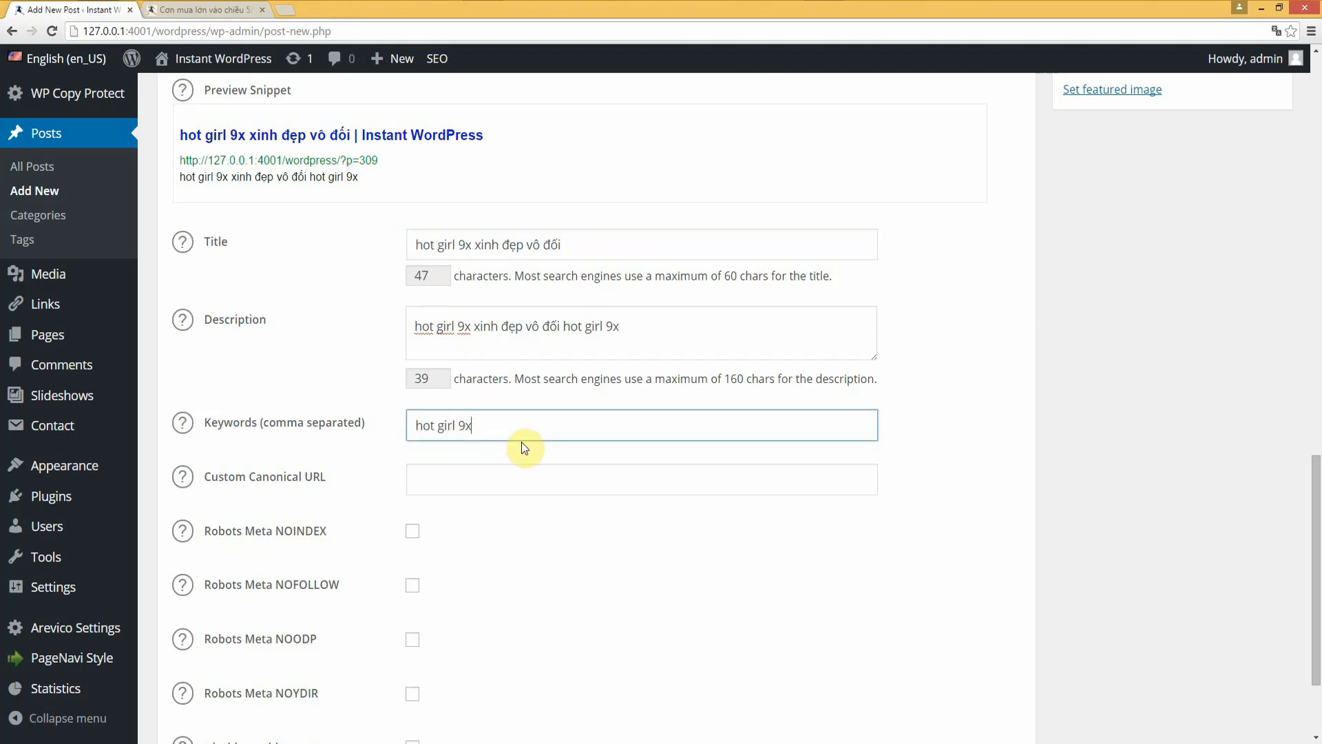
Add "người mẫu" and "scandal 9x" to the Keywords field, separated by commas and ending with a comma.
{"action": "type", "text": ","}
{"action": "type", "text": "n"}
{"action": "type", "text": "gươif "}
{"action": "type", "text": "mẫu, scandal"}
{"action": "type", "text": " 9x"}
{"action": "type", "text": ","}
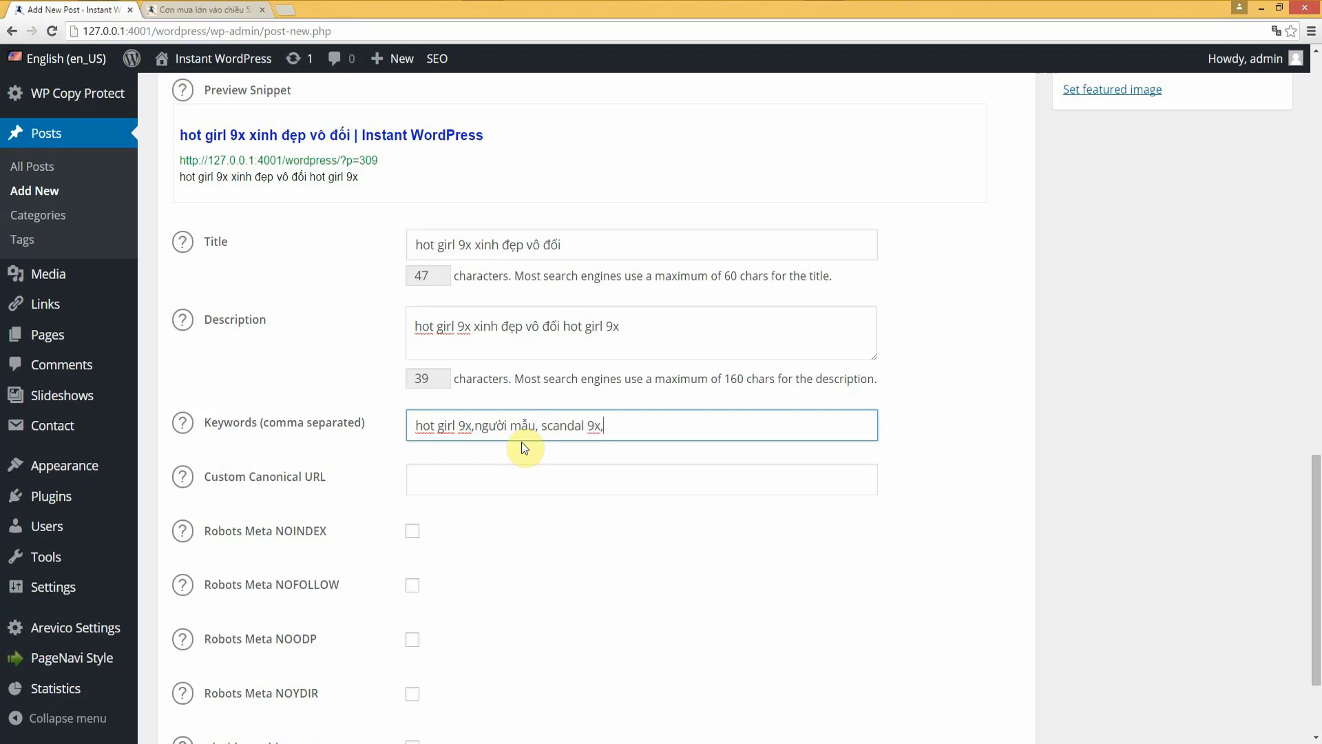
{"action": "left_click", "coordinate": [627, 431]}
{"action": "left_click", "coordinate": [474, 422], "text": "shift"}
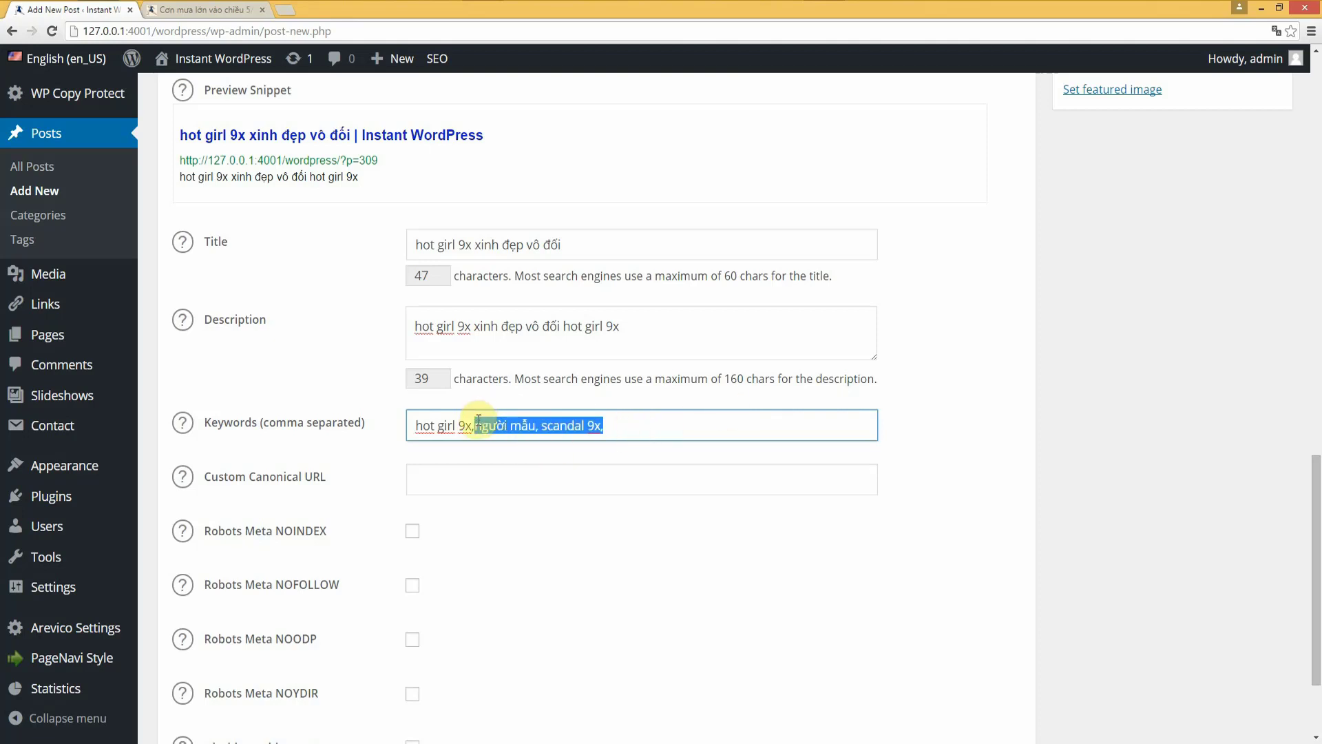
{"action": "left_click", "coordinate": [570, 422]}
{"action": "double_click", "coordinate": [538, 424]}
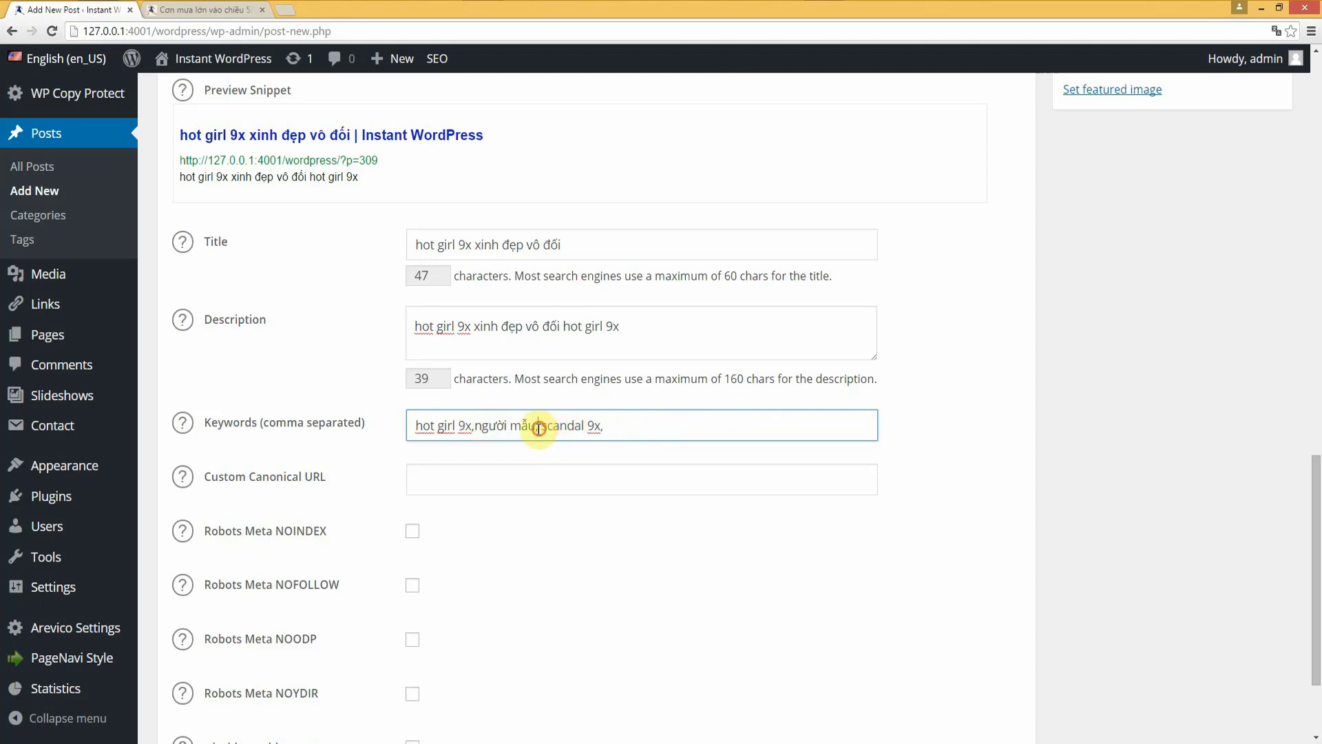
{"action": "triple_click", "coordinate": [673, 427]}
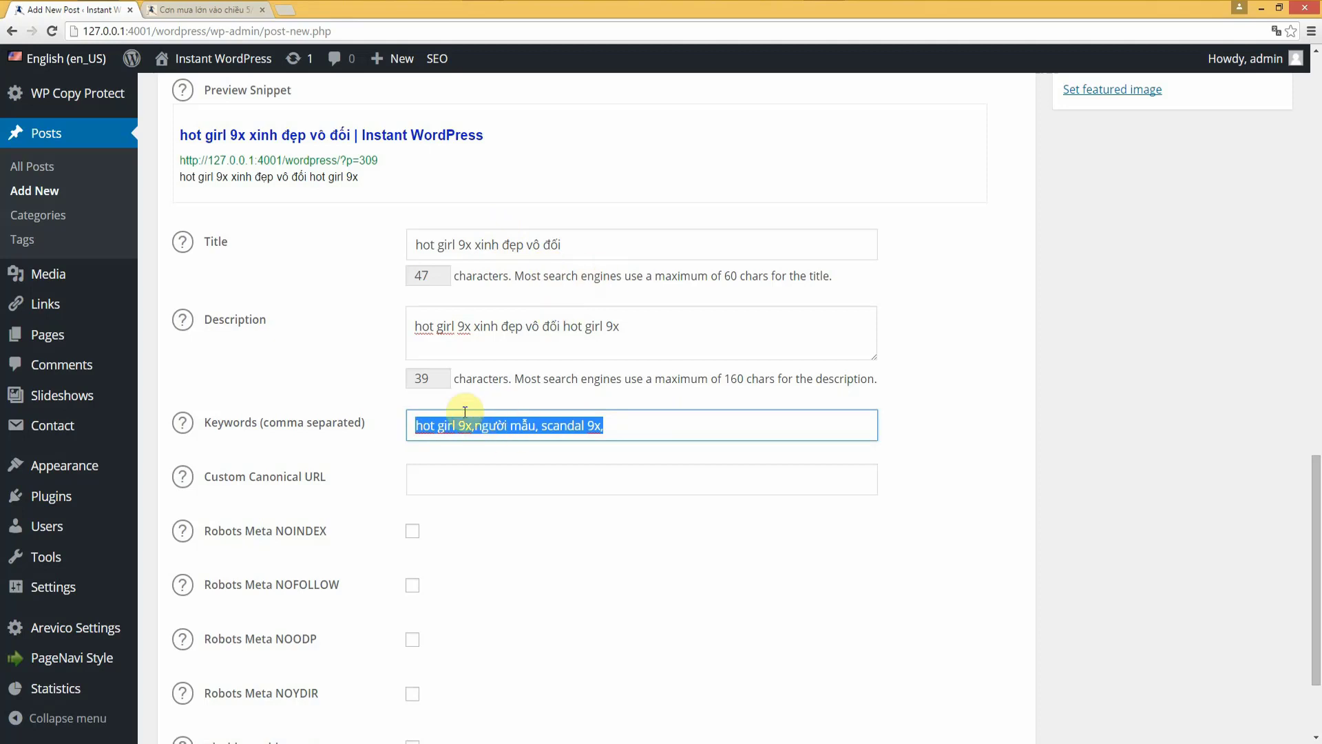
Examine the wording of the SEO Title, comparing the key phrase "hot girl 9x" and the words after it with the Keywords.
{"action": "left_click", "coordinate": [591, 426]}
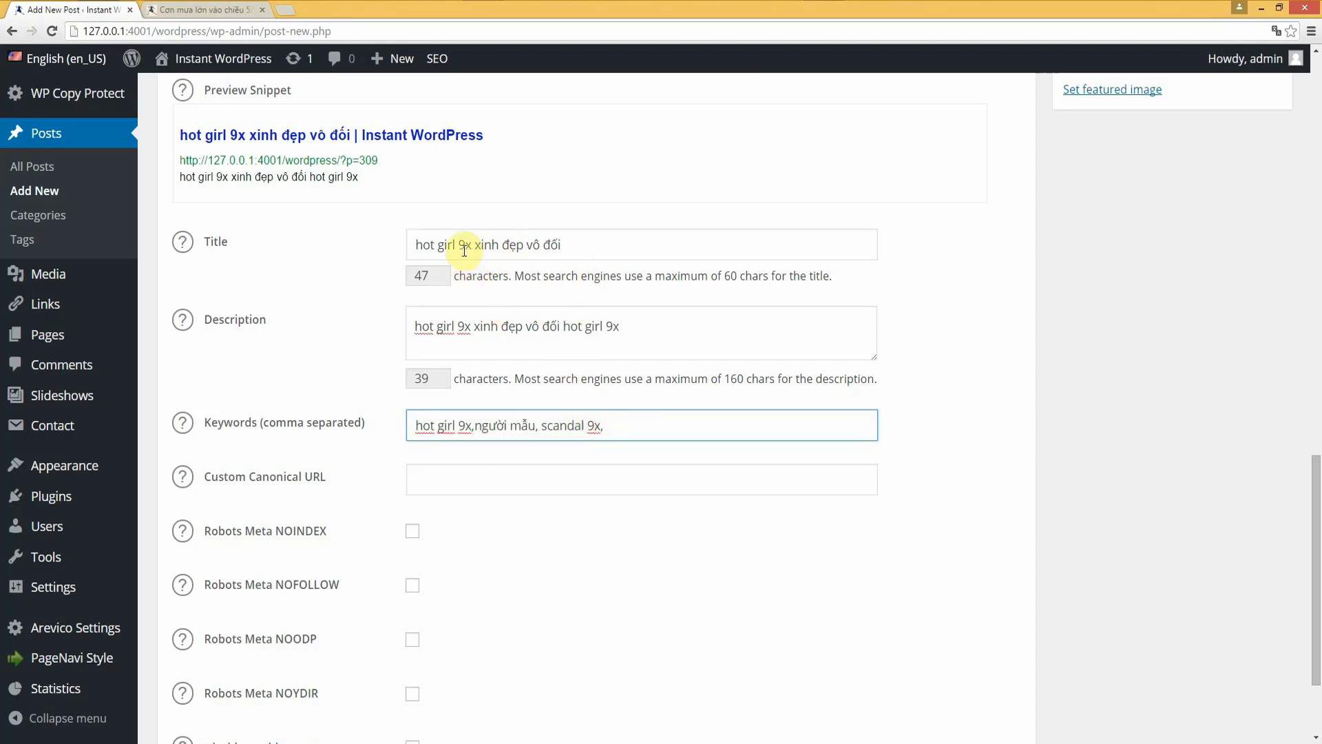
{"action": "left_click_drag", "start_coordinate": [473, 247], "coordinate": [406, 245]}
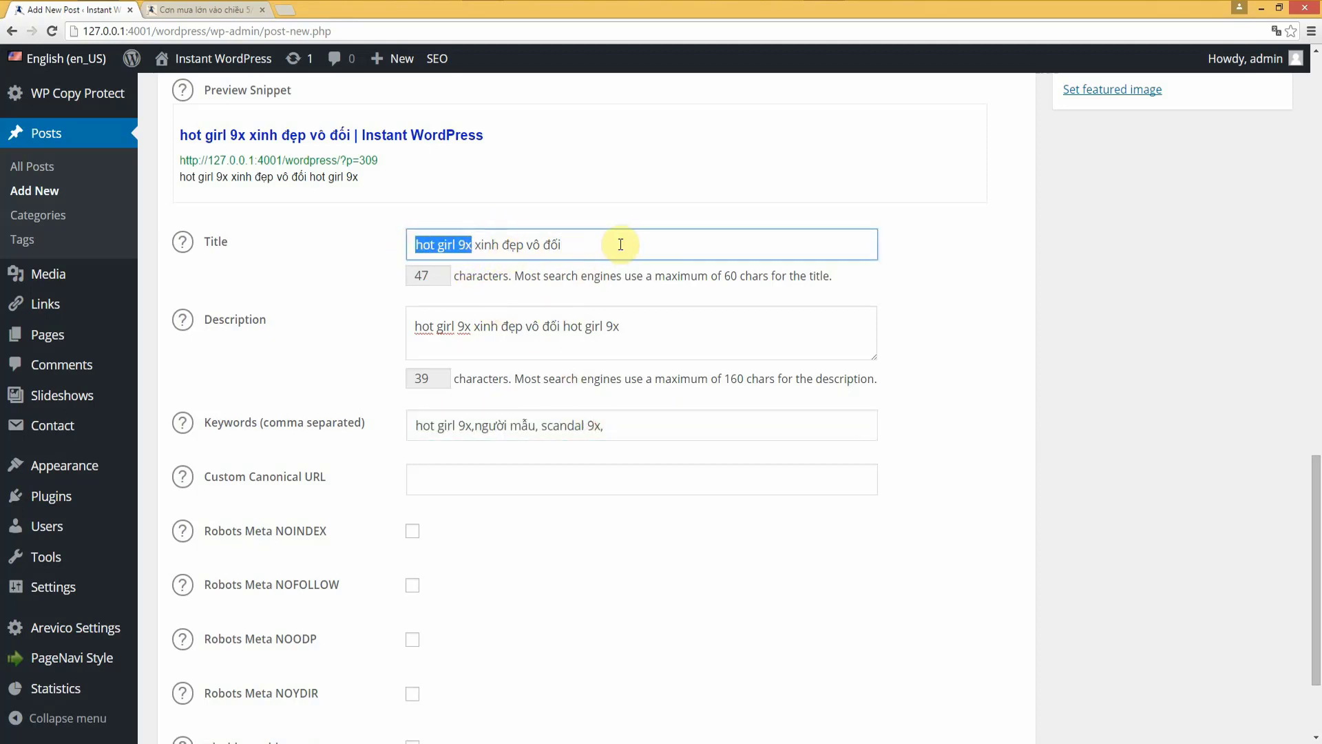
{"action": "left_click_drag", "start_coordinate": [617, 245], "coordinate": [386, 225]}
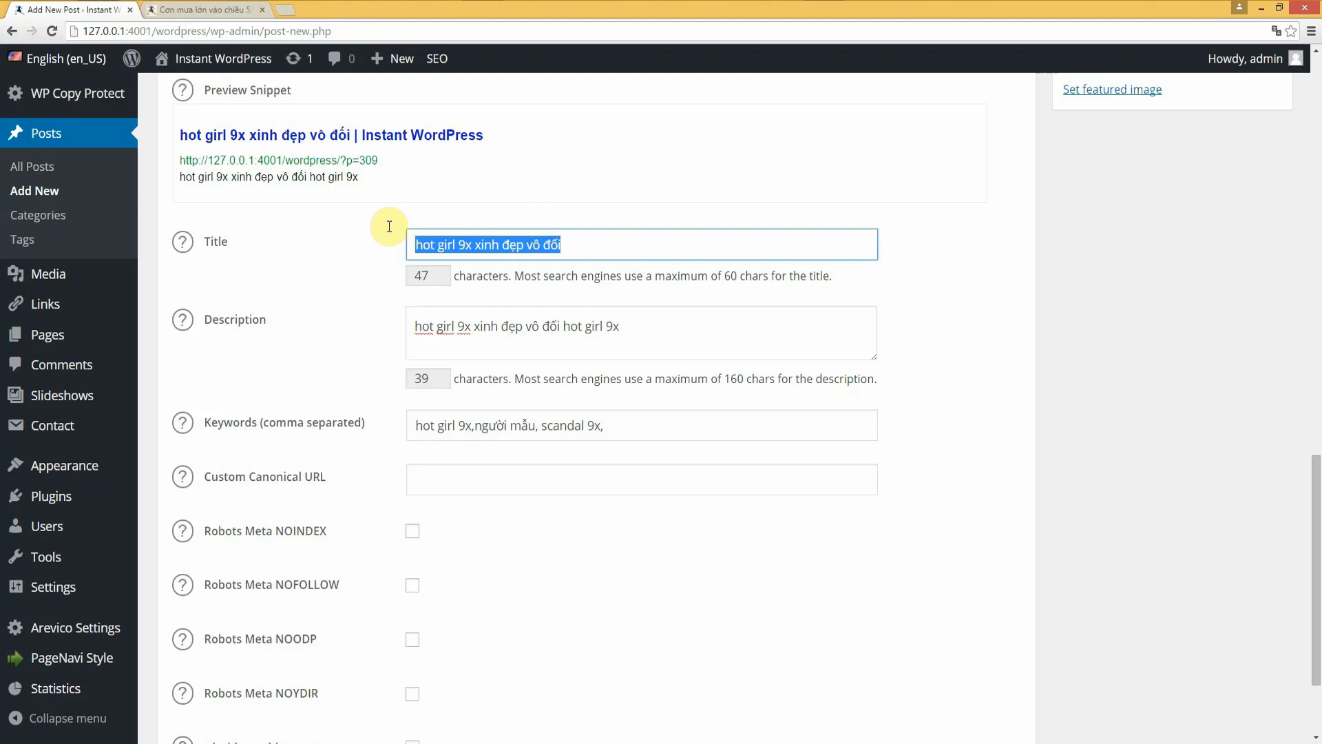
{"action": "left_click", "coordinate": [466, 245]}
{"action": "left_click_drag", "start_coordinate": [470, 246], "coordinate": [378, 248]}
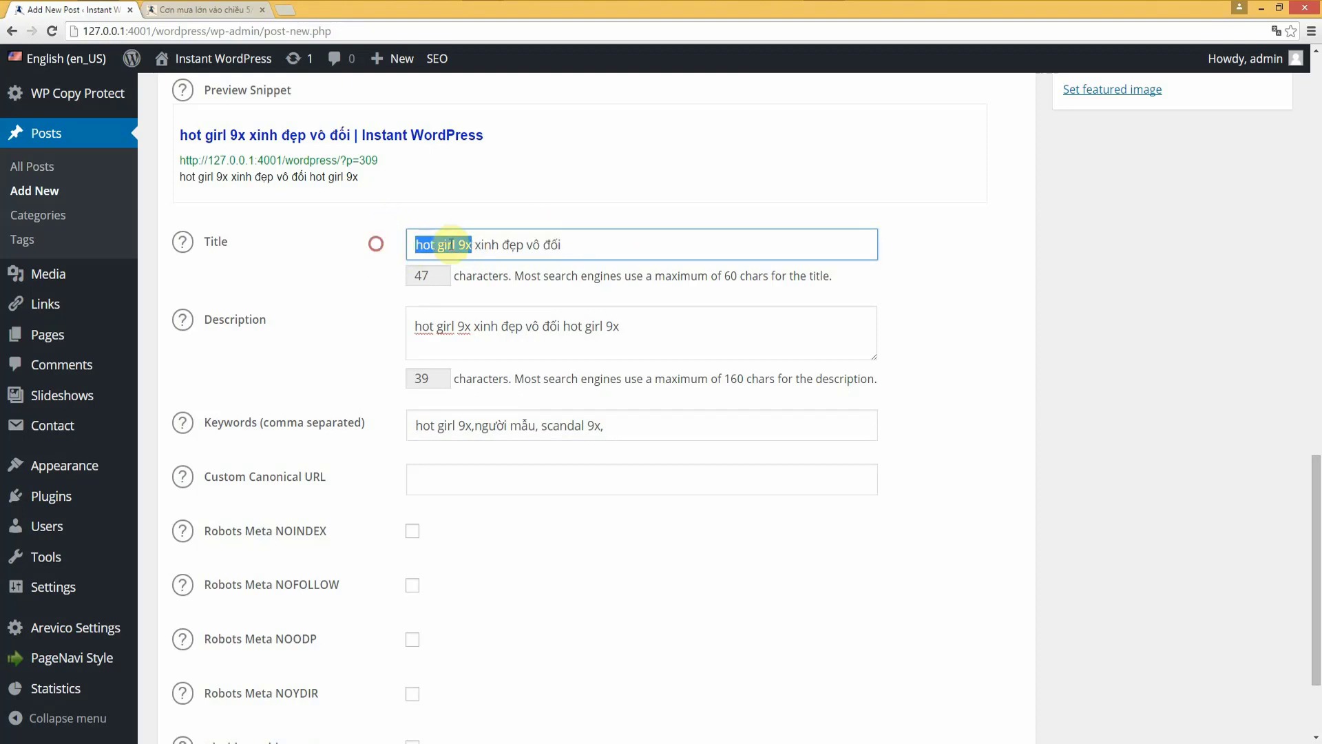
{"action": "left_click", "coordinate": [508, 243]}
{"action": "left_click_drag", "start_coordinate": [480, 244], "coordinate": [551, 242]}
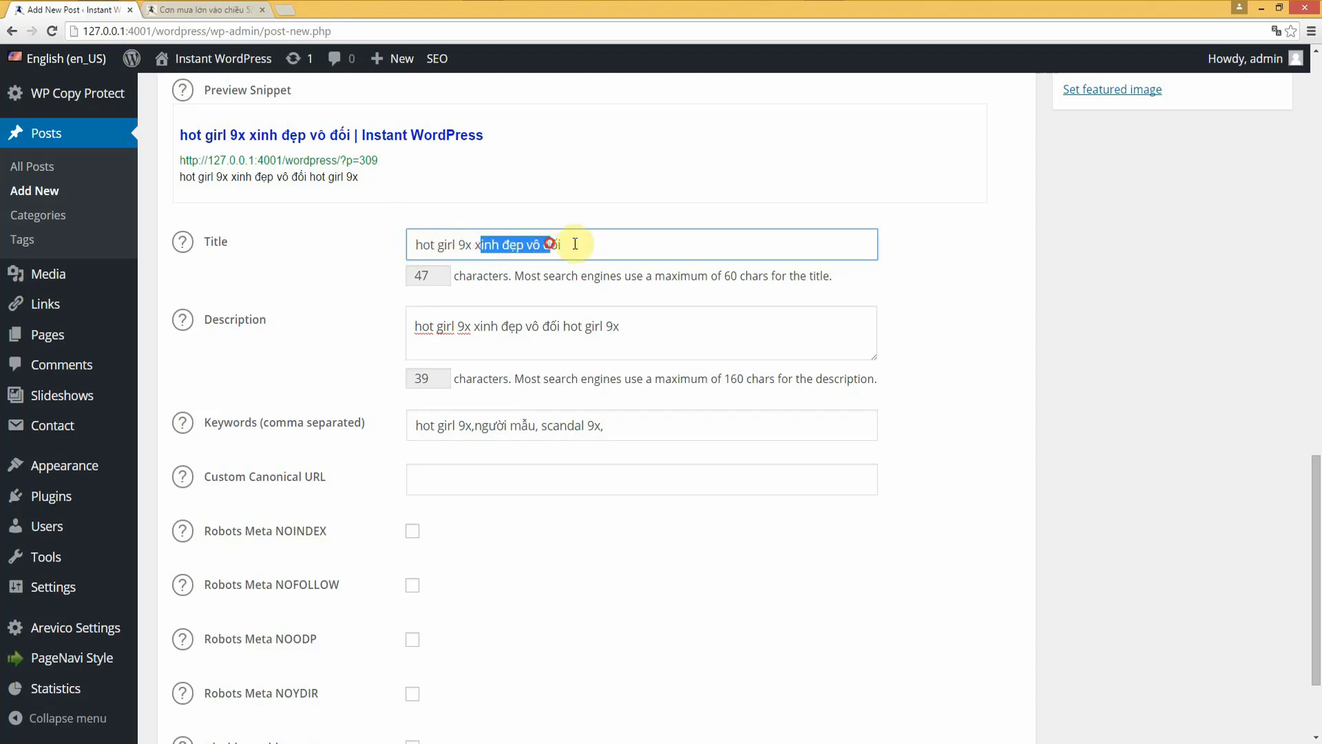
{"action": "double_click", "coordinate": [585, 242]}
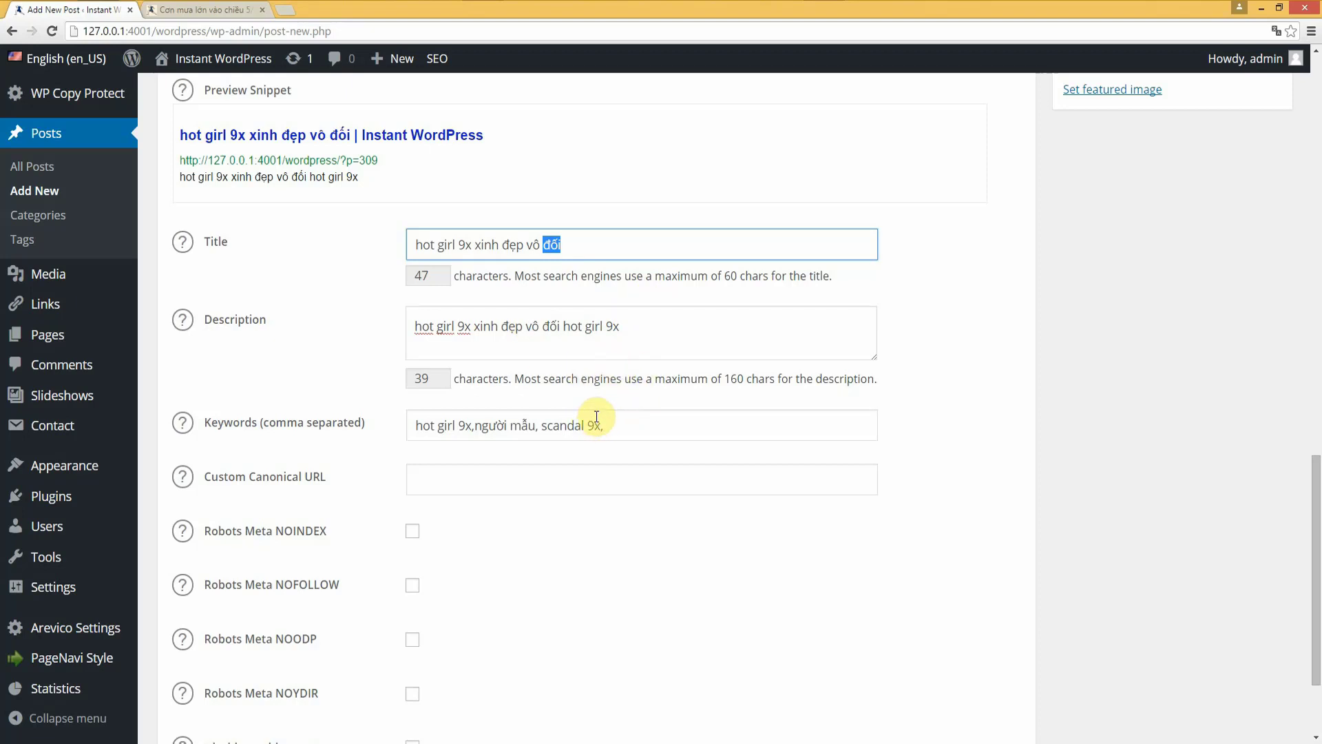
Enable the Robots Meta NOINDEX and Robots Meta NOFOLLOW options for the post.
{"action": "scroll", "coordinate": [600, 418], "scroll_direction": "down", "scroll_amount": 2}
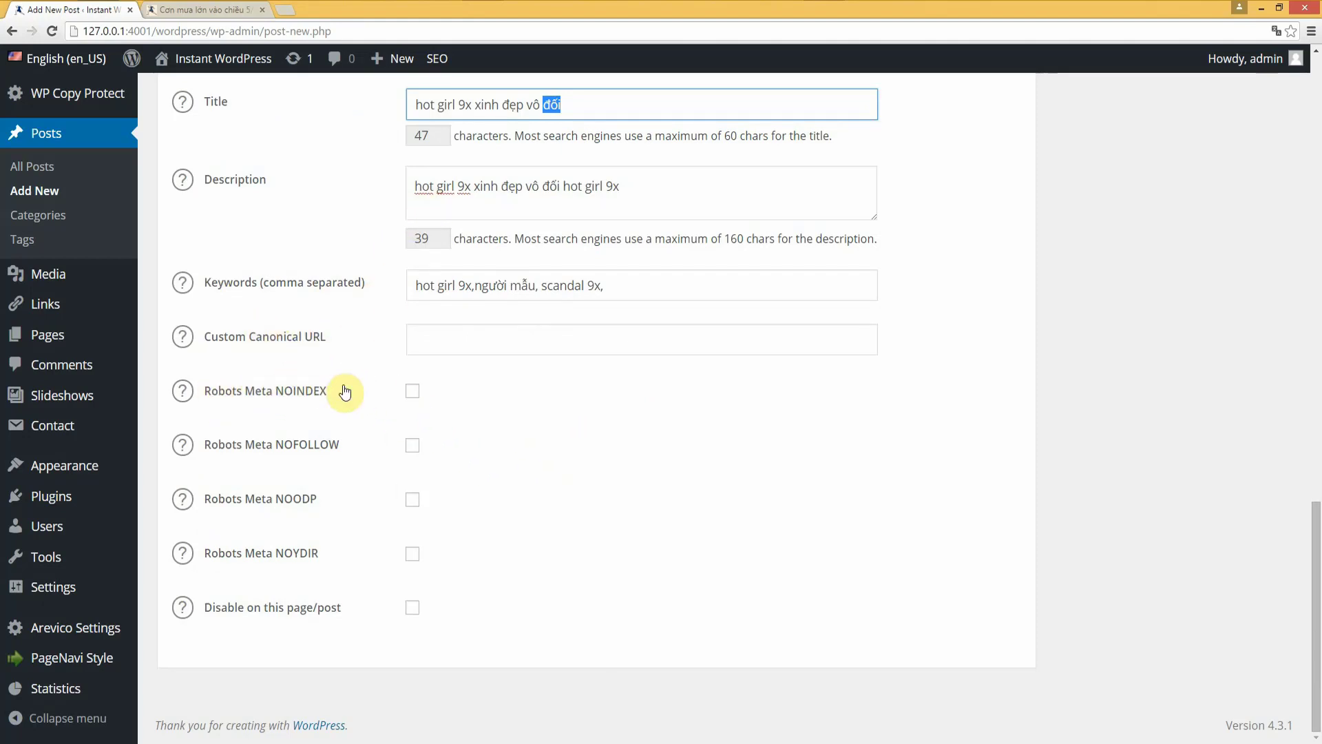
{"action": "left_click", "coordinate": [413, 391]}
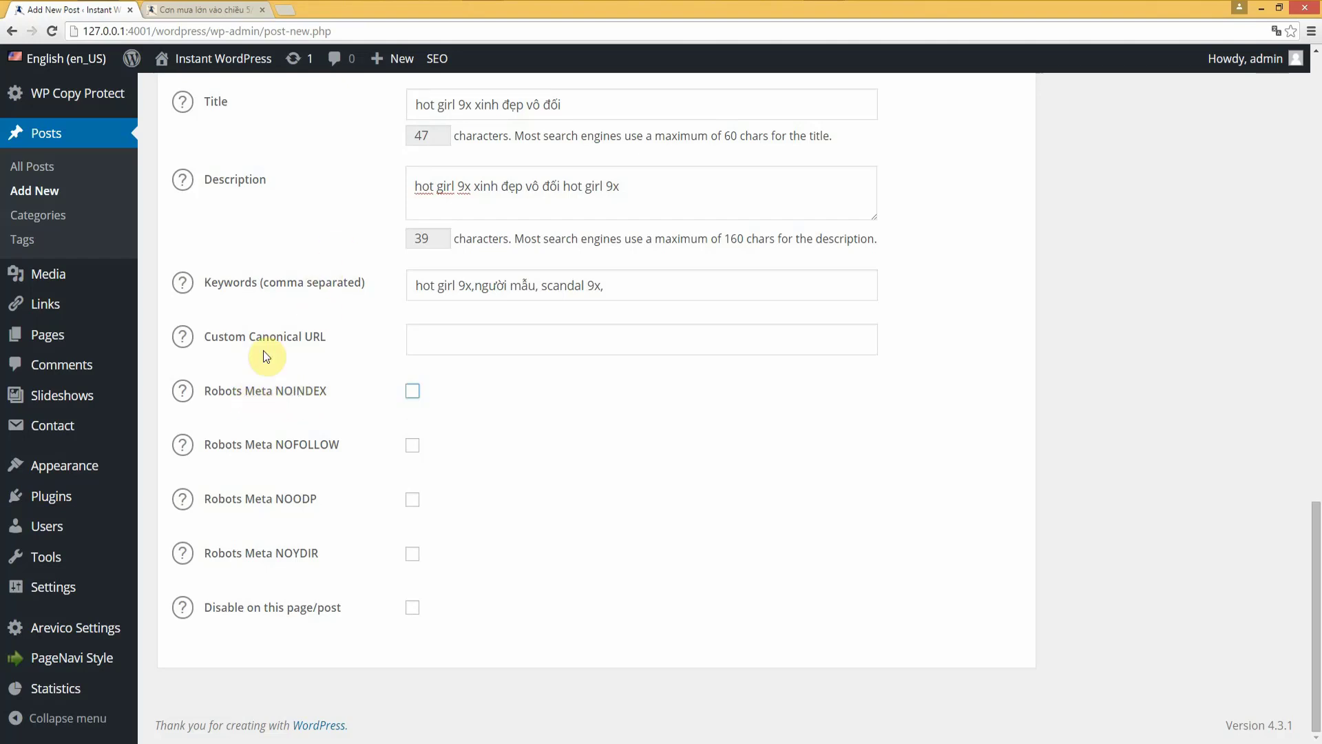
{"action": "left_click", "coordinate": [411, 446]}
{"action": "left_click", "coordinate": [413, 391]}
Review the new post from its publishing settings down to the SEO Title, Description and Keywords.
{"action": "scroll", "coordinate": [275, 399], "scroll_direction": "up", "scroll_amount": 4}
{"action": "scroll", "coordinate": [634, 349], "scroll_direction": "down", "scroll_amount": 4}
{"action": "scroll", "coordinate": [865, 496], "scroll_direction": "up", "scroll_amount": 14}
{"action": "scroll", "coordinate": [868, 500], "scroll_direction": "up", "scroll_amount": 5}
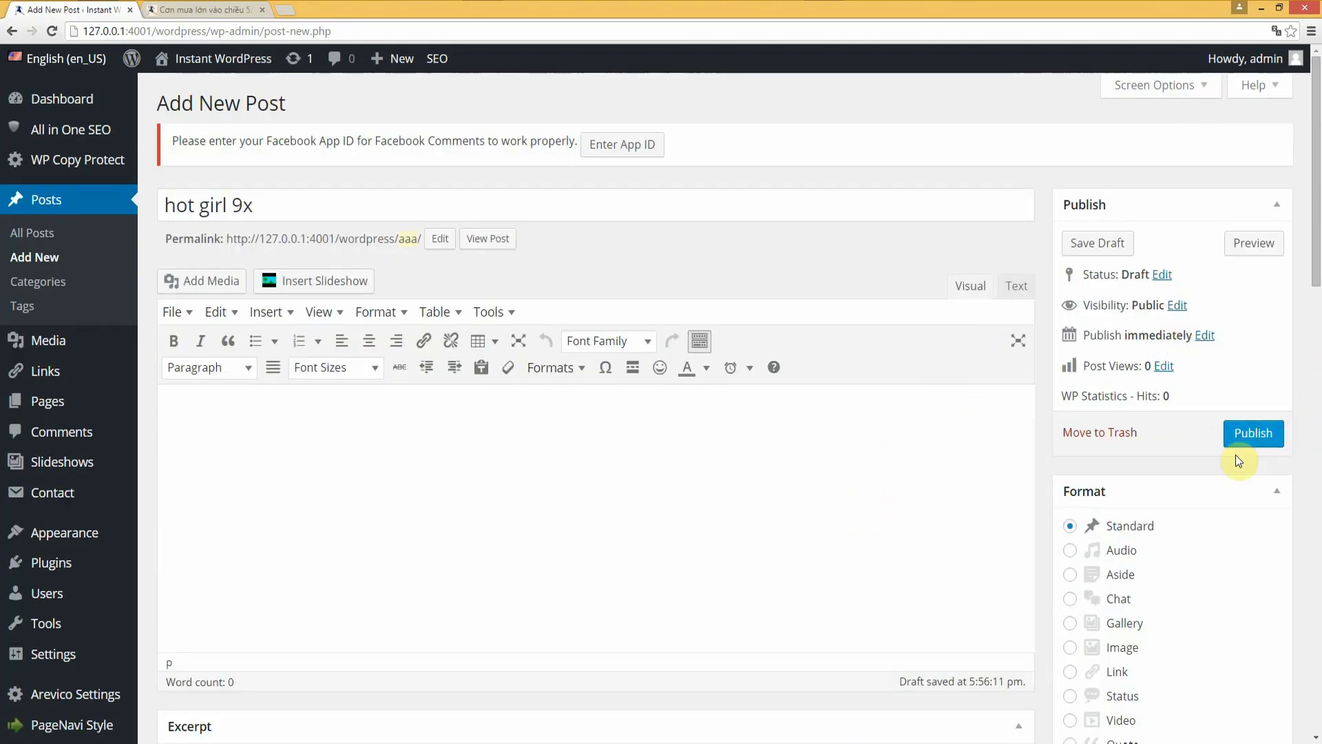
{"action": "scroll", "coordinate": [719, 437], "scroll_direction": "down", "scroll_amount": 4}
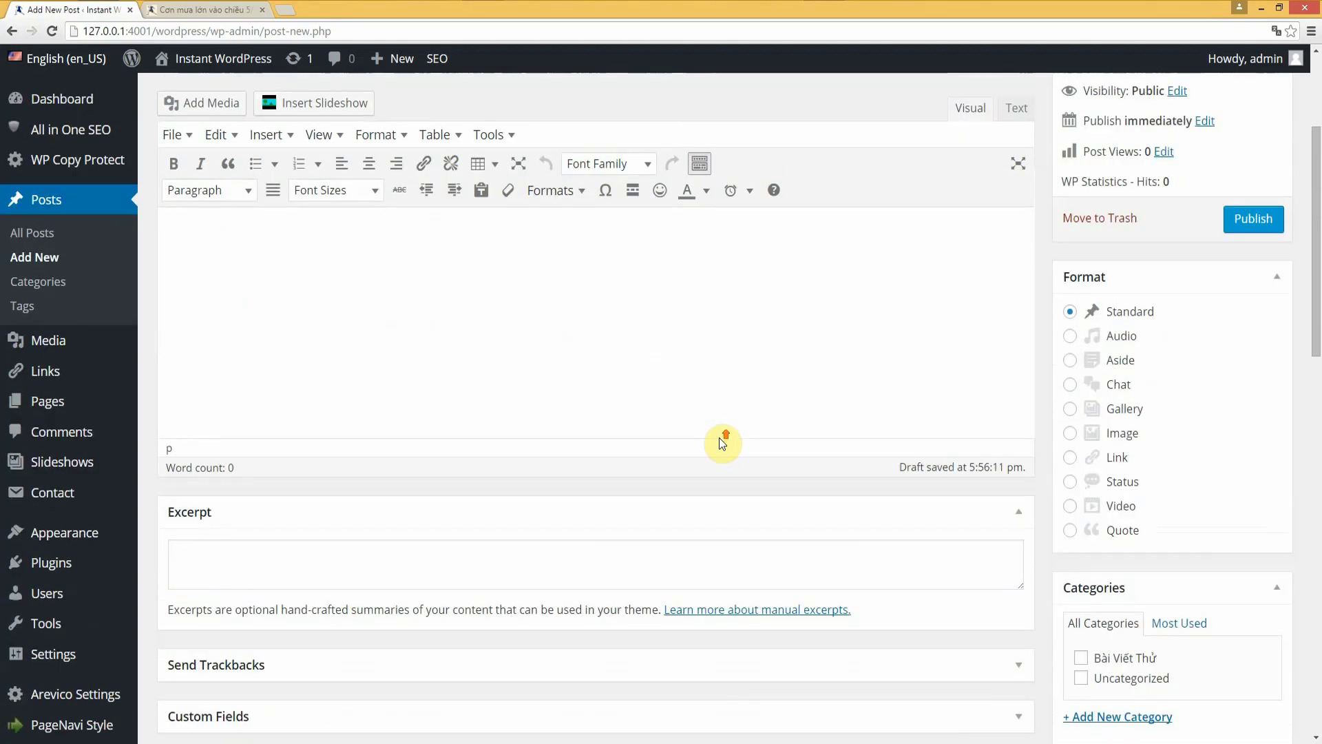
{"action": "scroll", "coordinate": [720, 437], "scroll_direction": "up", "scroll_amount": 4}
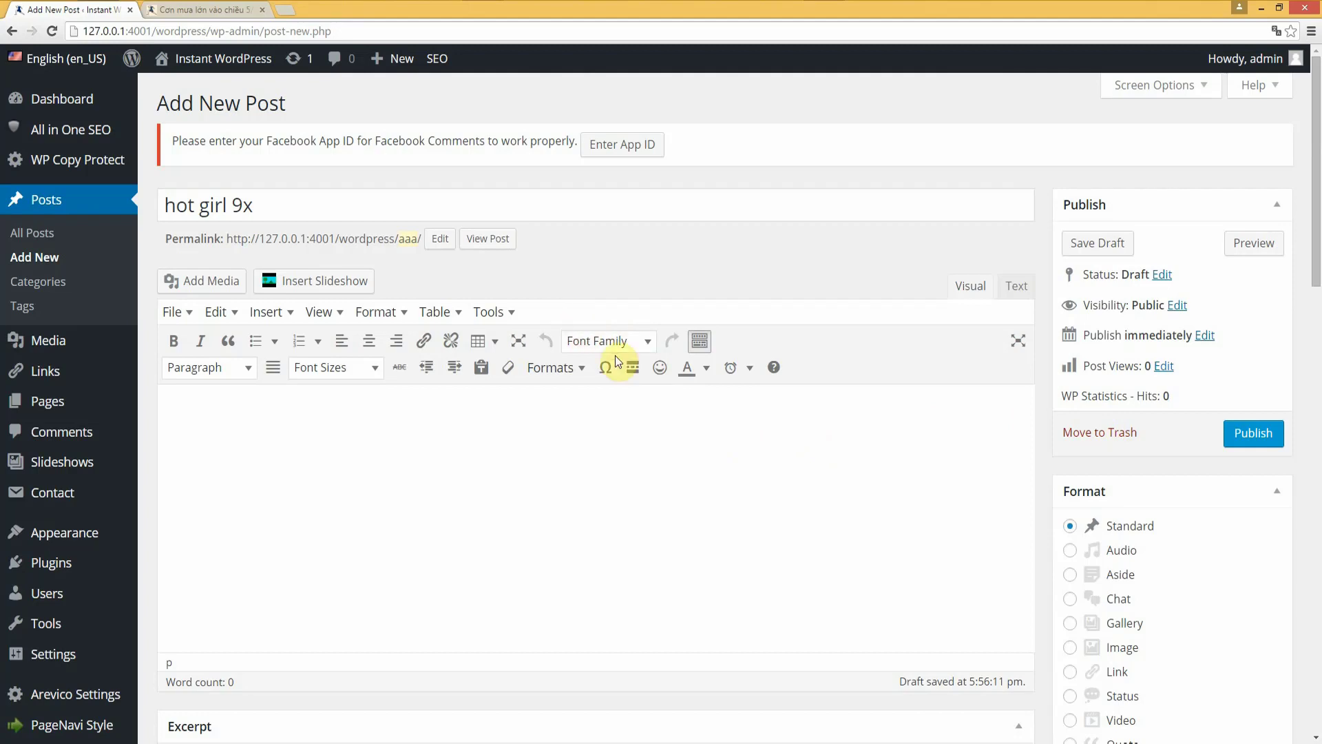
{"action": "scroll", "coordinate": [540, 421], "scroll_direction": "down", "scroll_amount": 20}
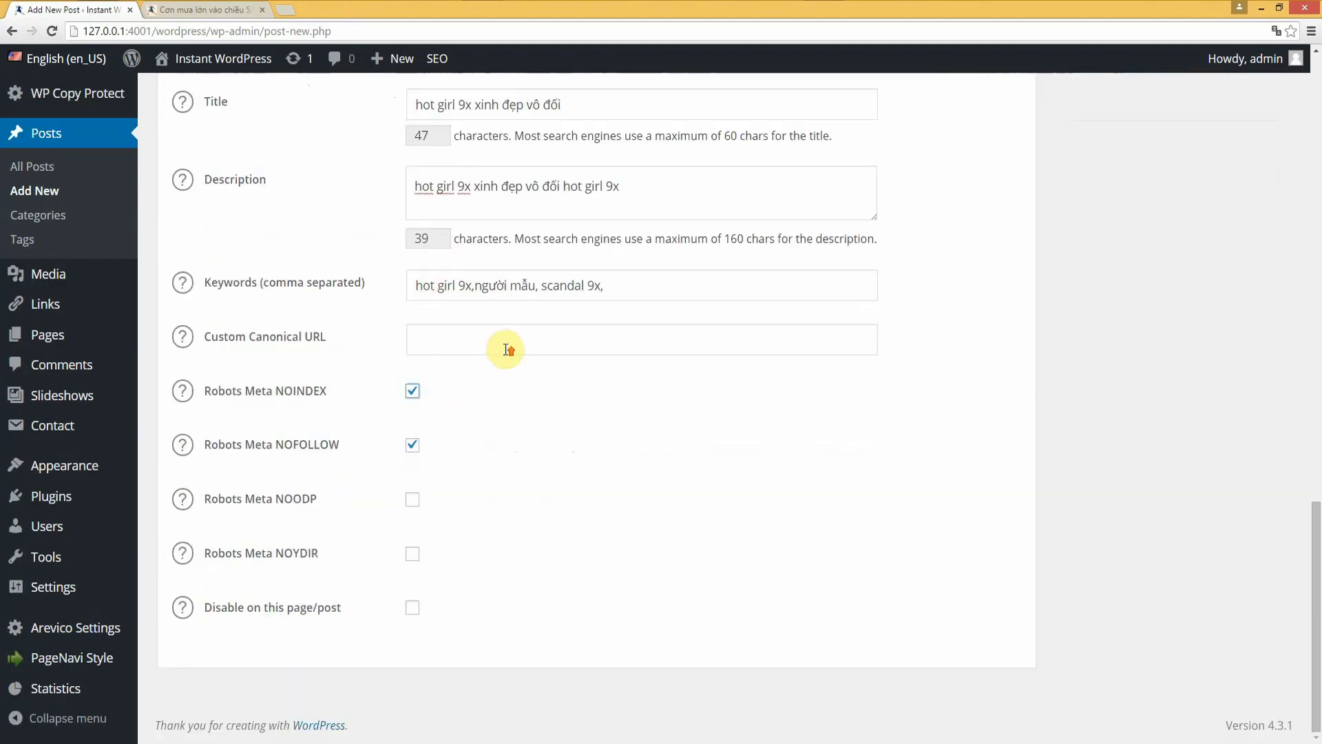
{"action": "scroll", "coordinate": [509, 345], "scroll_direction": "up", "scroll_amount": 3}
{"action": "left_click_drag", "start_coordinate": [413, 318], "coordinate": [549, 343]}
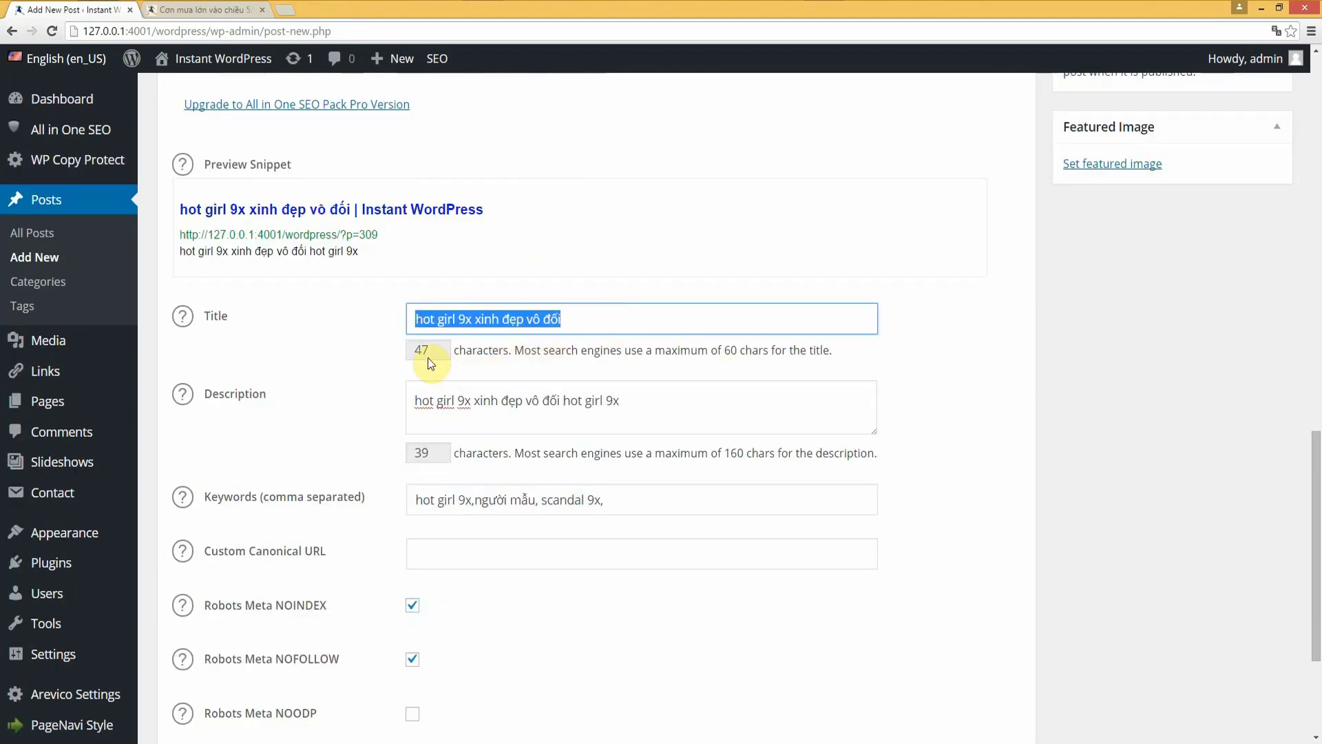
{"action": "left_click_drag", "start_coordinate": [423, 404], "coordinate": [723, 498]}
{"action": "left_click", "coordinate": [416, 501]}
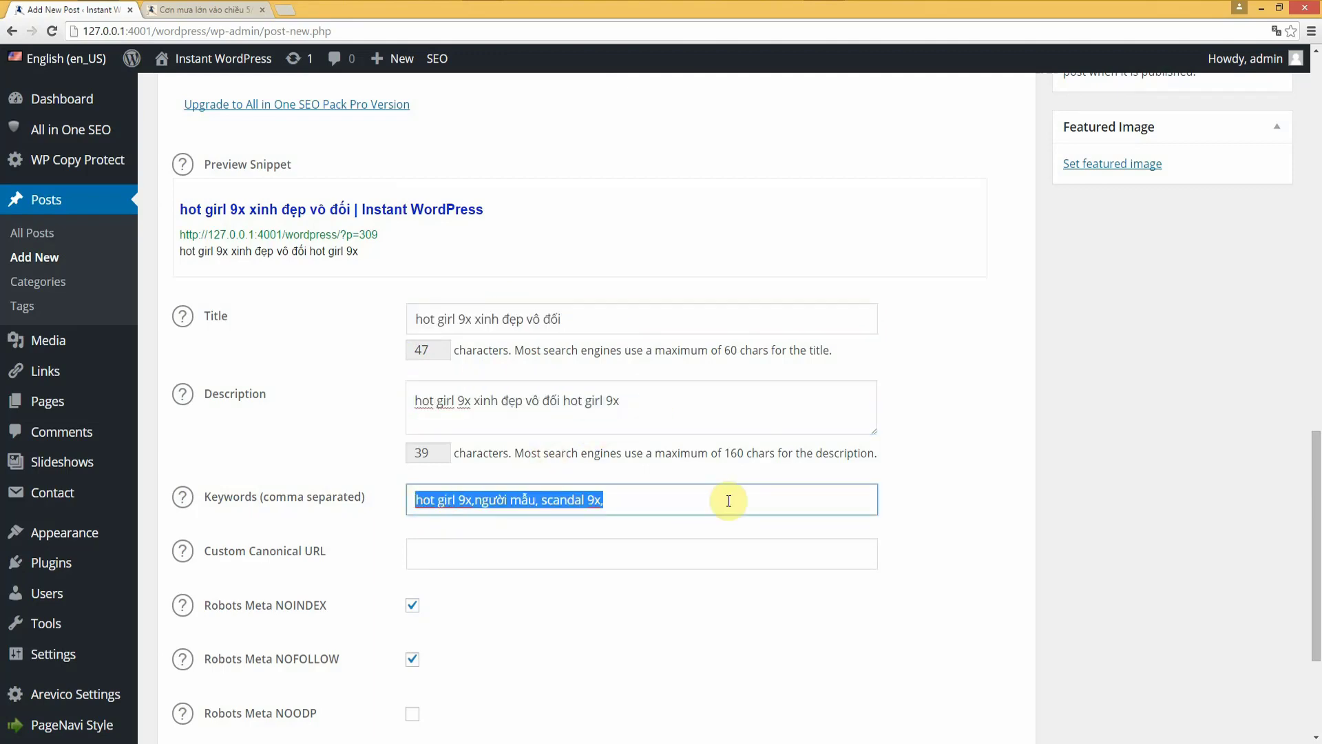
{"action": "scroll", "coordinate": [1237, 545], "scroll_direction": "up", "scroll_amount": 20}
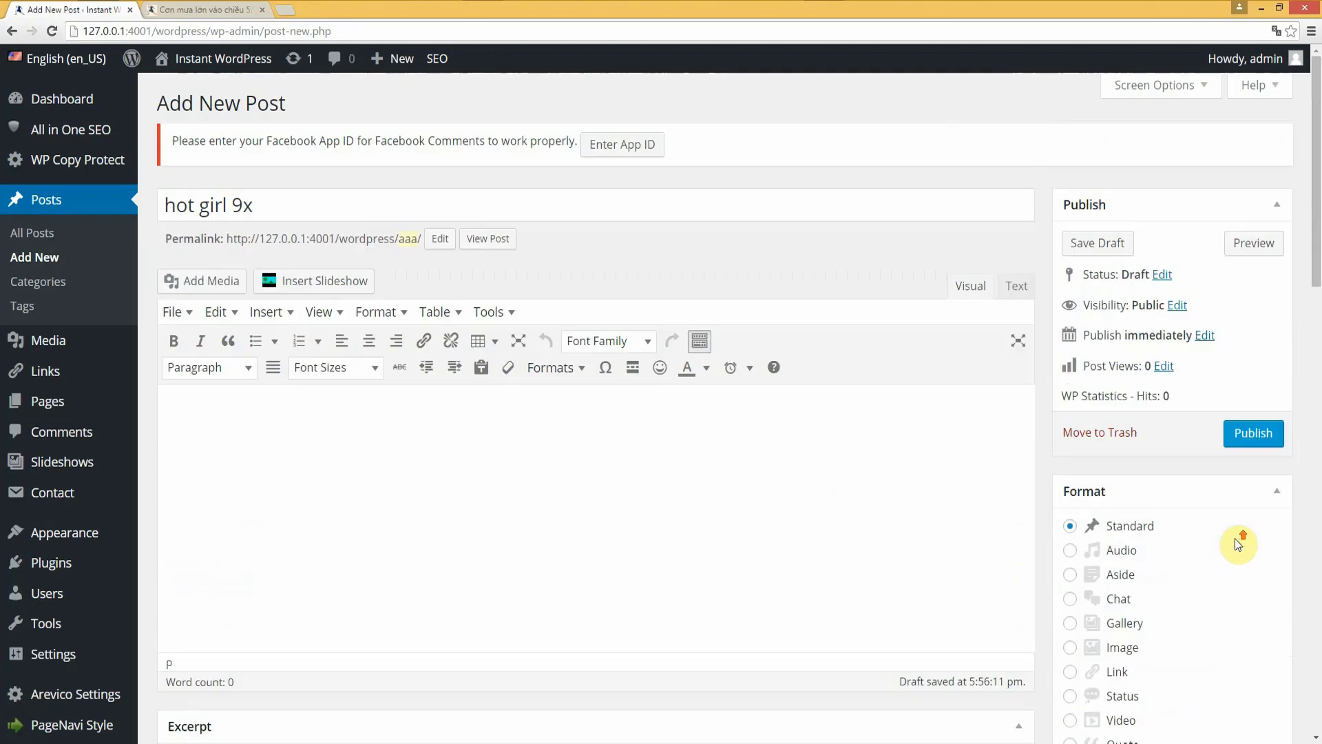